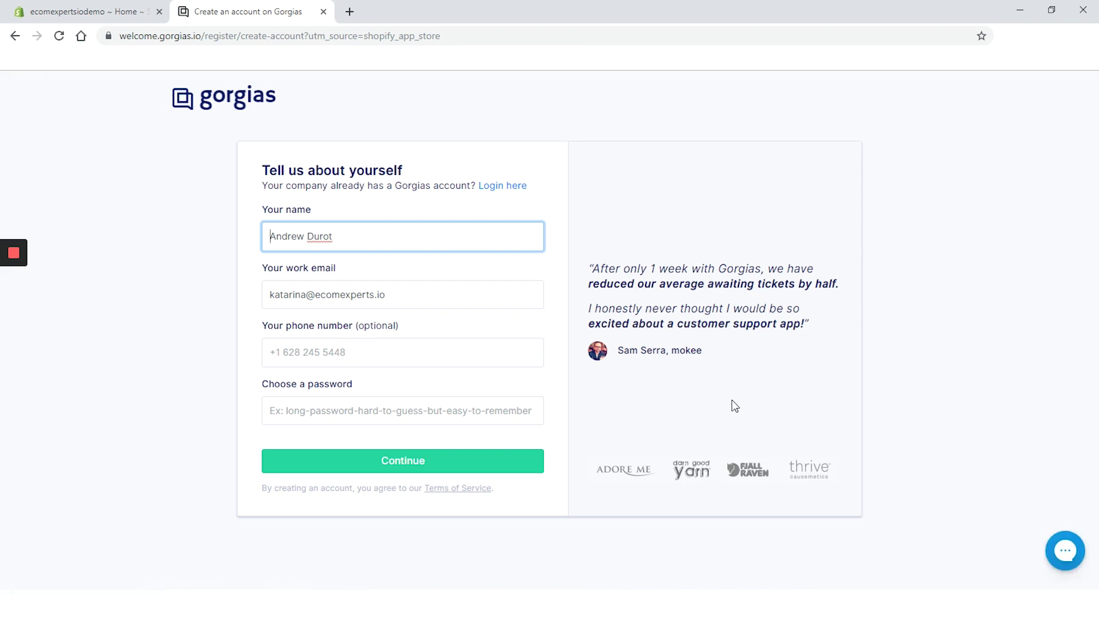
# Enter the account password, then set the helpdesk address to ecomexpertsdemo.gorgias.io and create it.
pyautogui.click(463, 413)
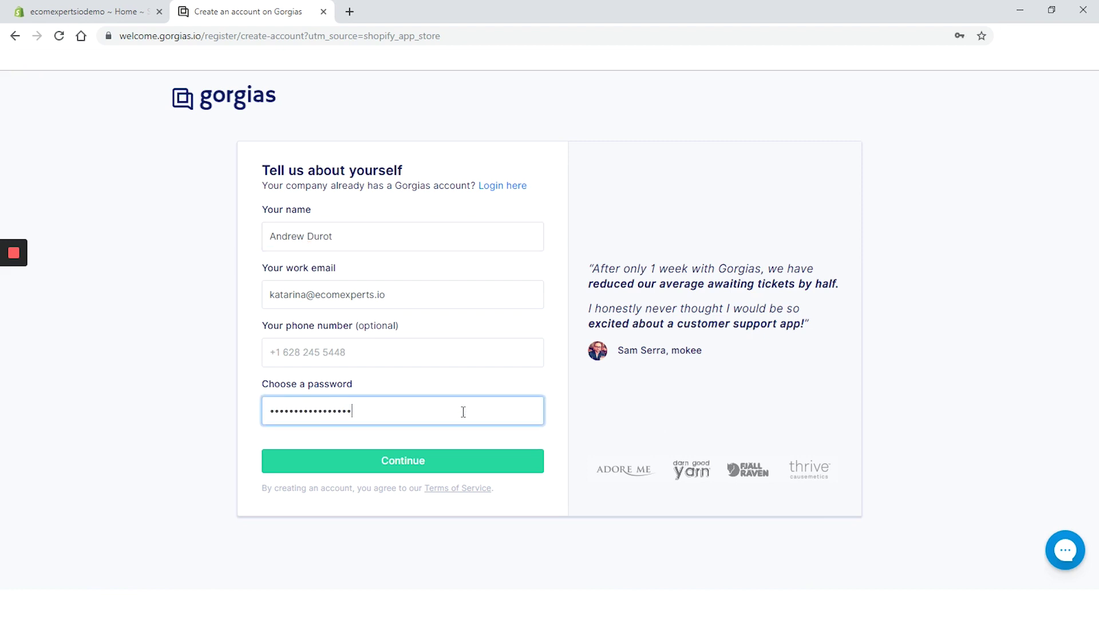
pyautogui.click(460, 462)
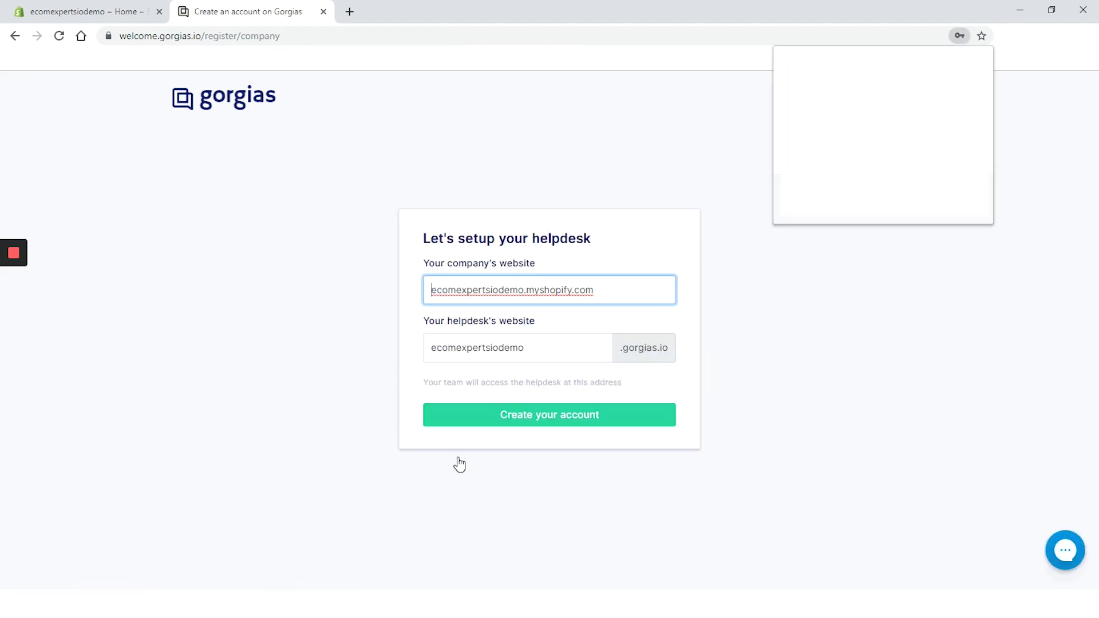
pyautogui.doubleClick(504, 353)
pyautogui.write('ecome')
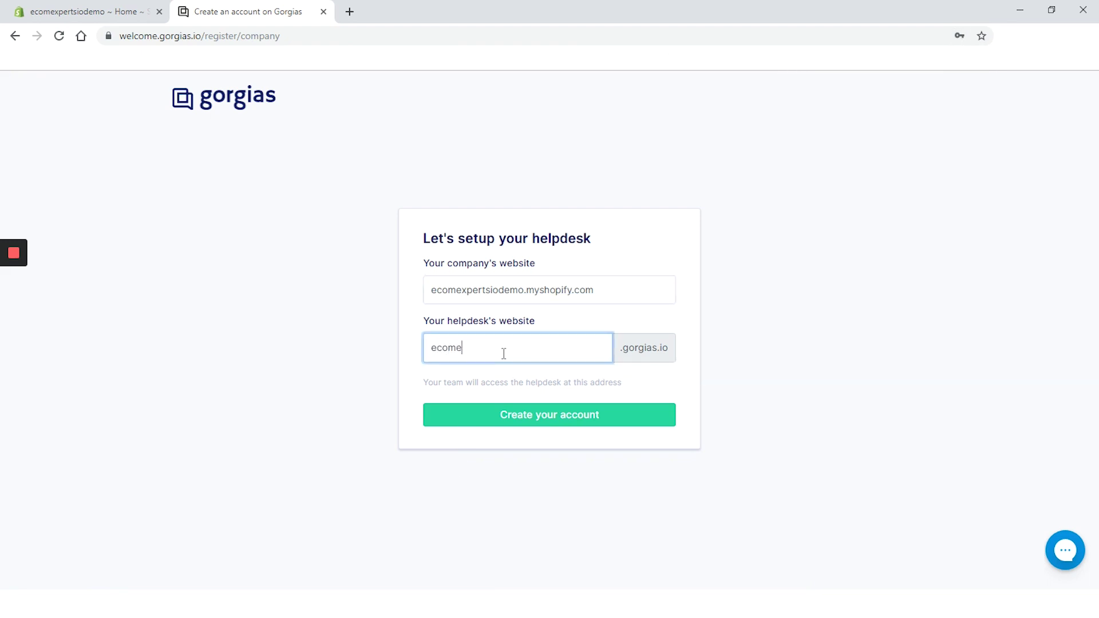
pyautogui.write('xperts')
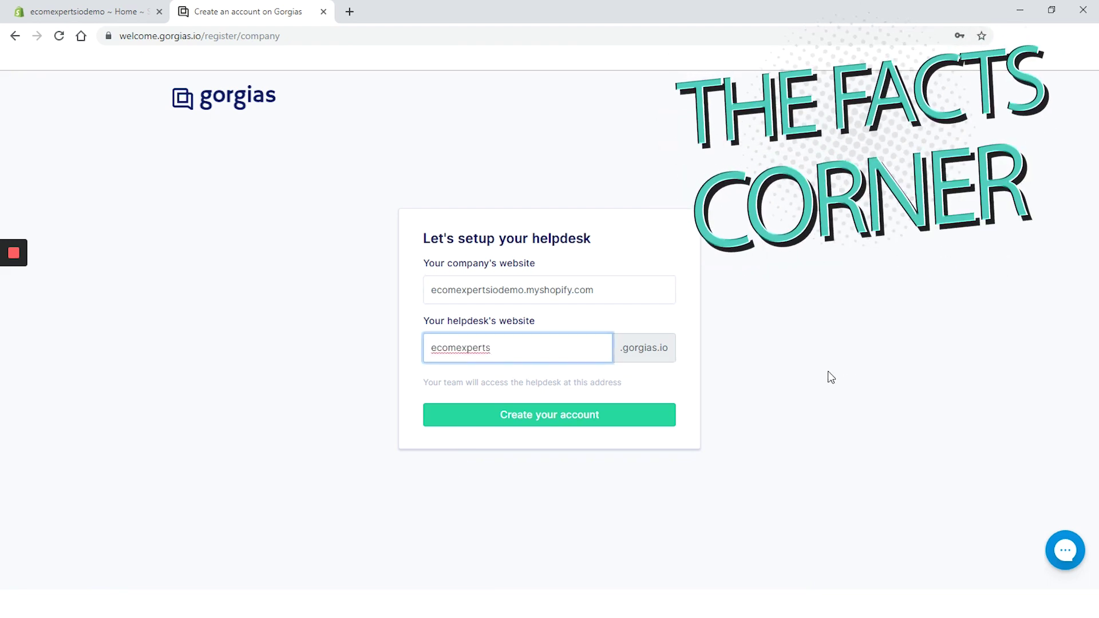
pyautogui.write('demo')
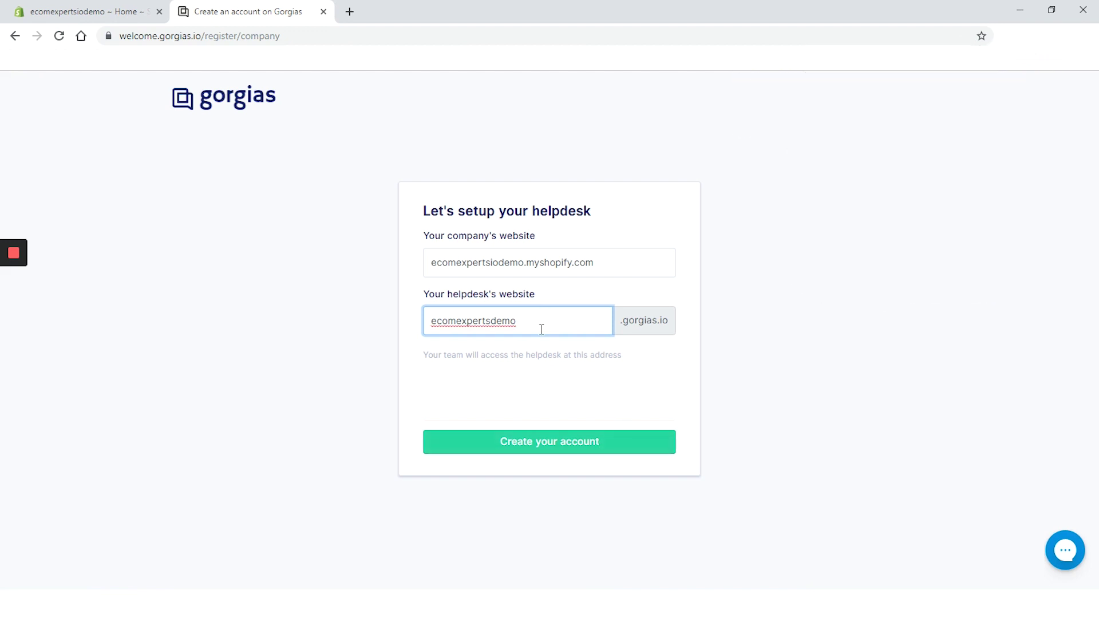
pyautogui.click(571, 441)
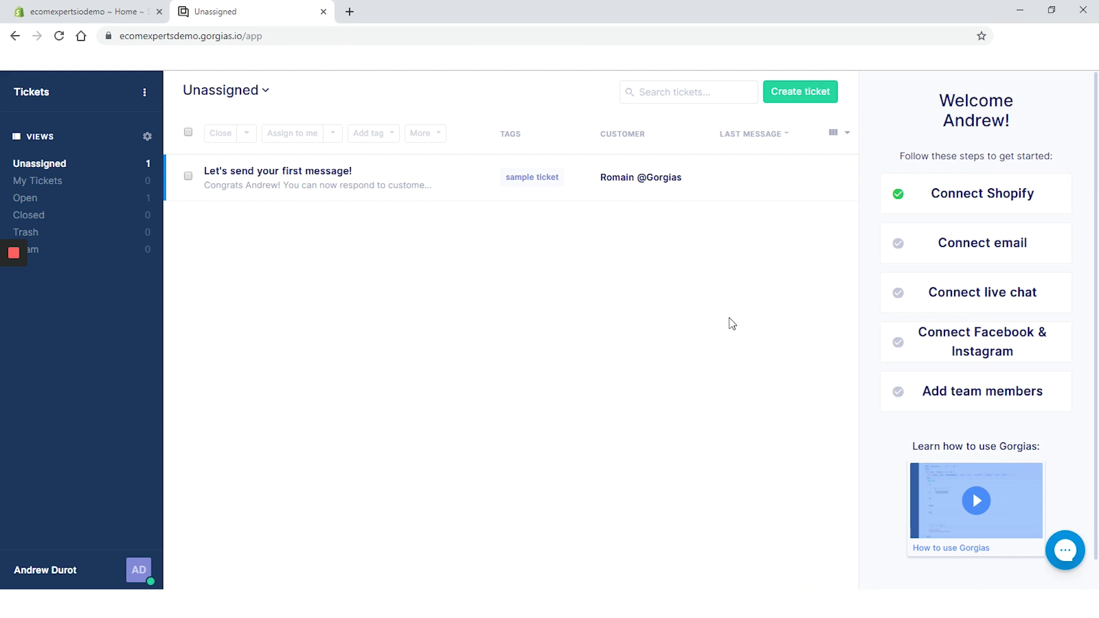
# Glance at the app sections menu, dismiss the chat pop-up, and begin connecting a support email.
pyautogui.click(113, 99)
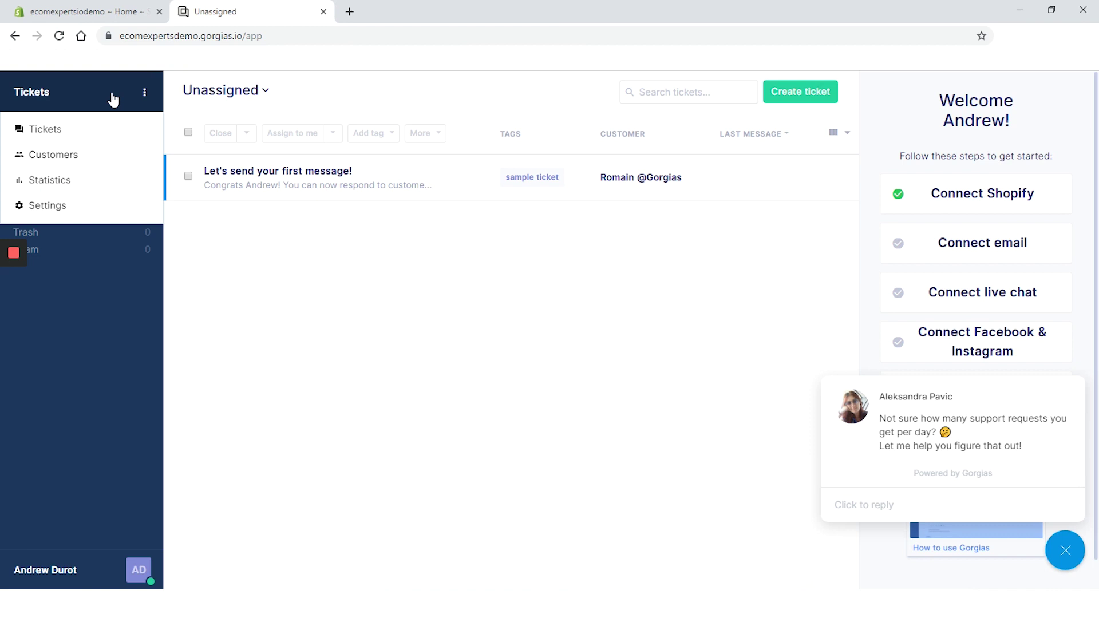
pyautogui.click(512, 371)
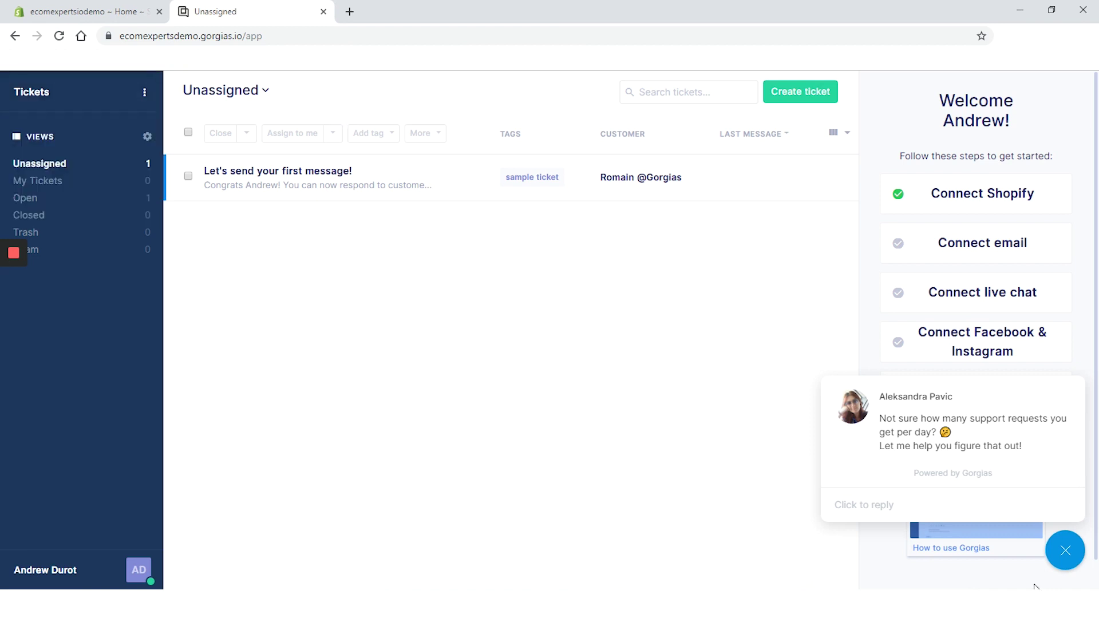
pyautogui.click(1066, 550)
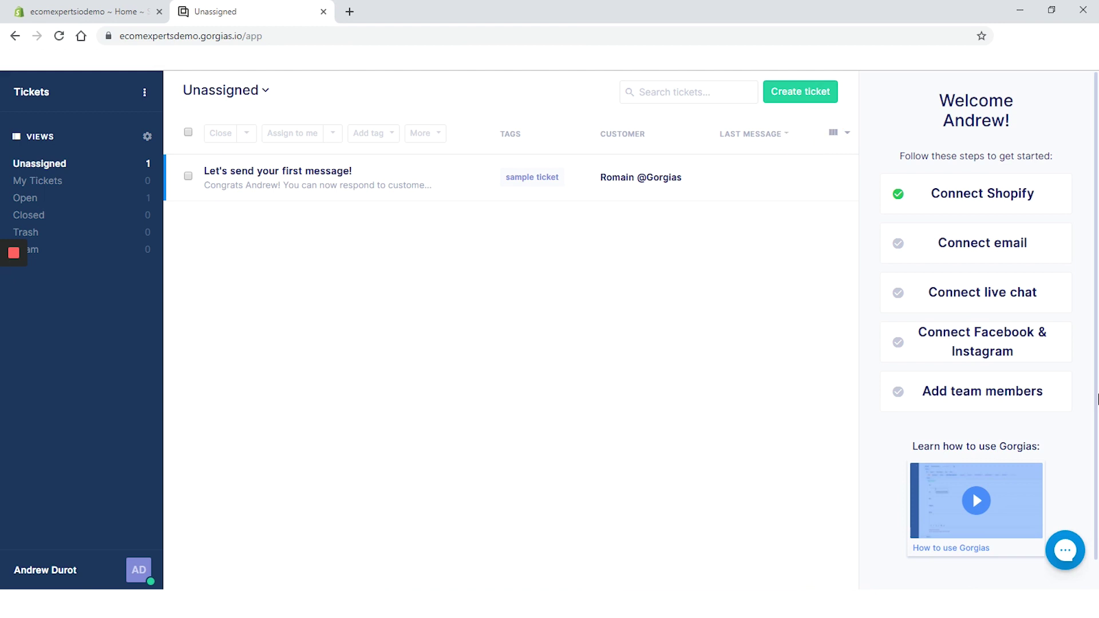
pyautogui.click(967, 255)
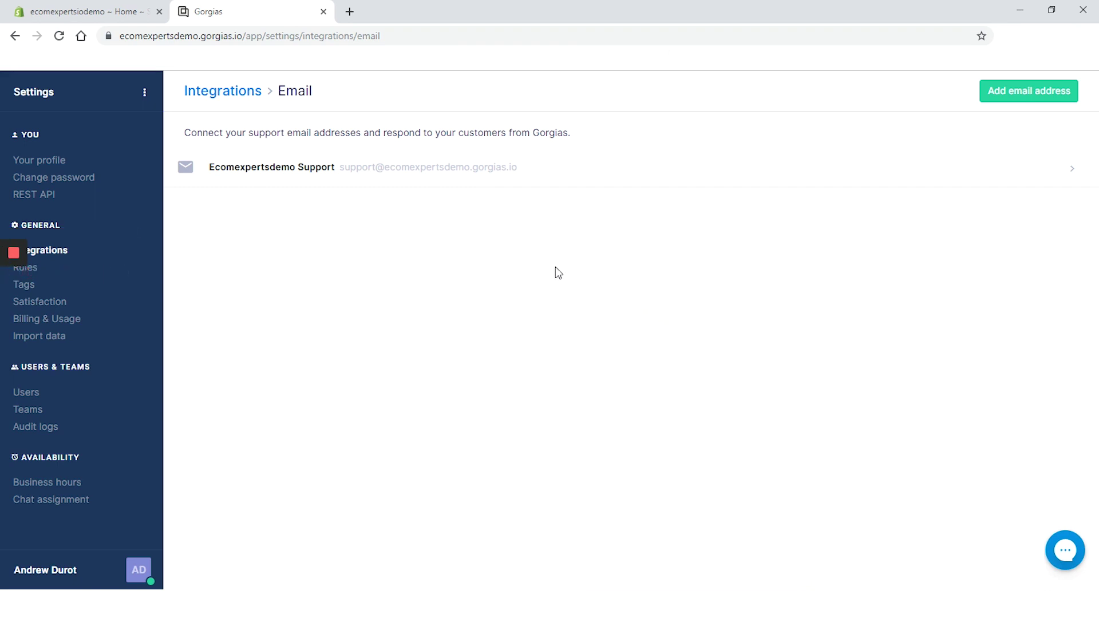
# Browse the integrations list and the Email add-address page, then return to the Integrations overview.
pyautogui.click(63, 253)
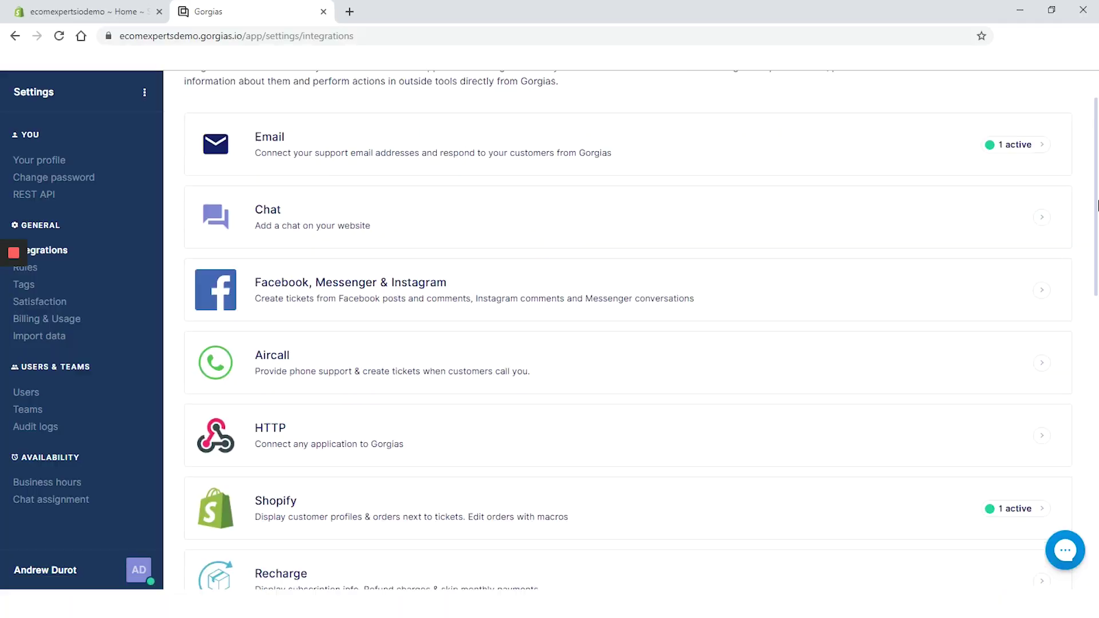
pyautogui.scroll(-4, 1098, 205)
pyautogui.scroll(20, 1097, 205)
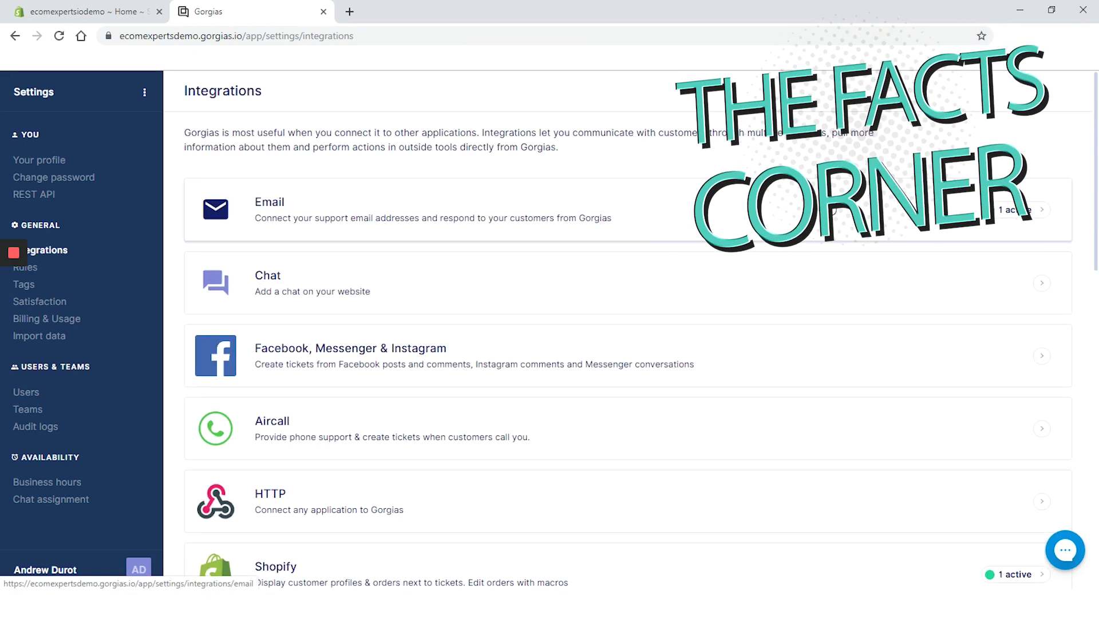
pyautogui.click(832, 209)
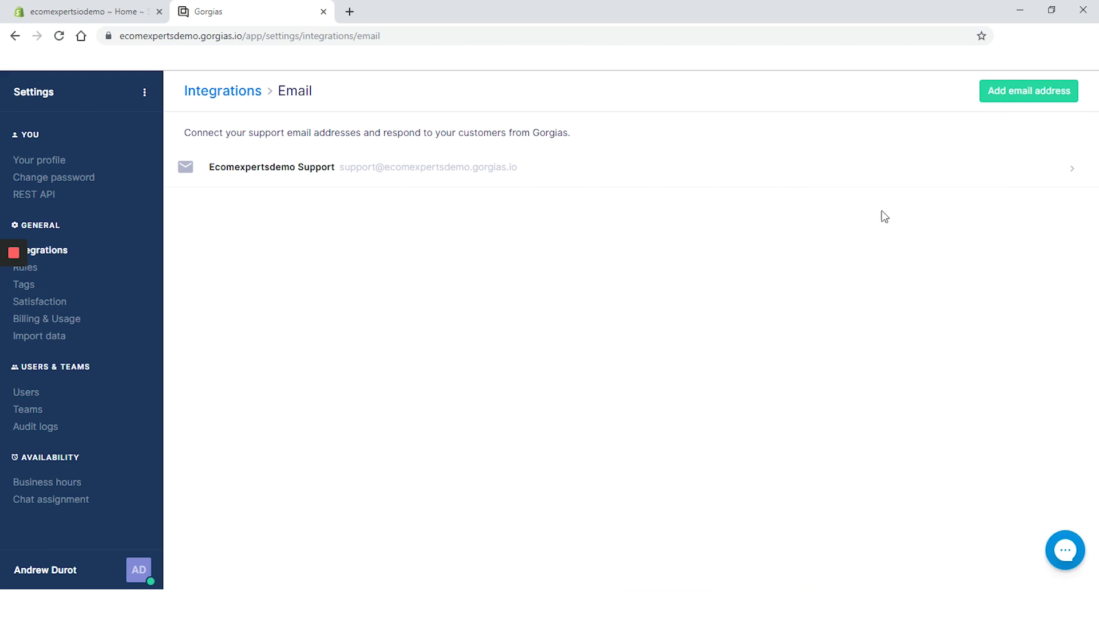
pyautogui.click(1030, 99)
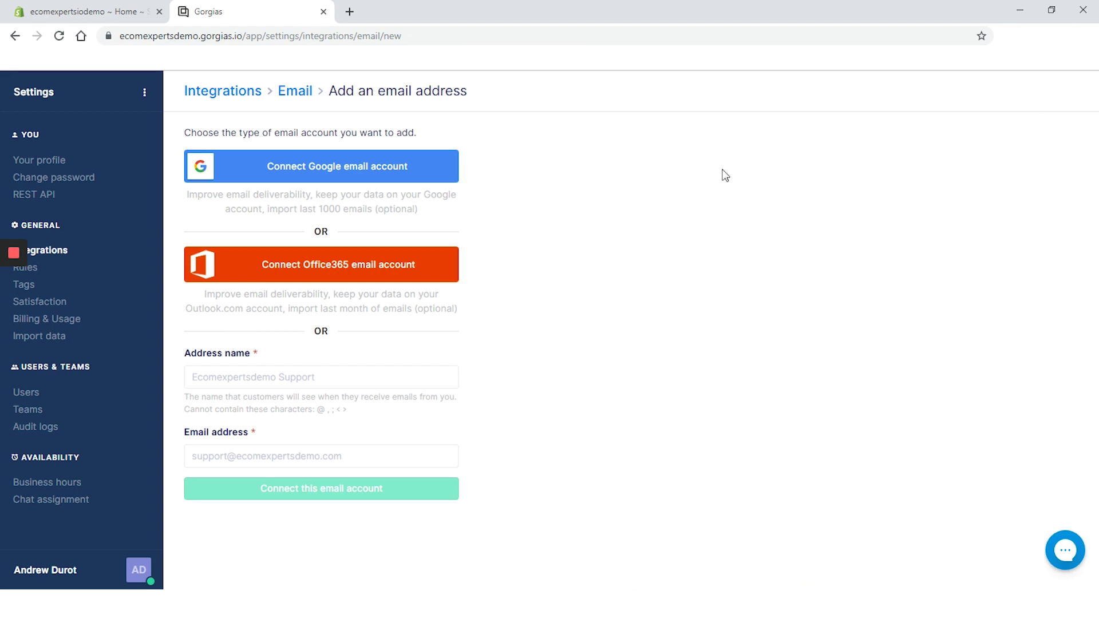
pyautogui.click(217, 93)
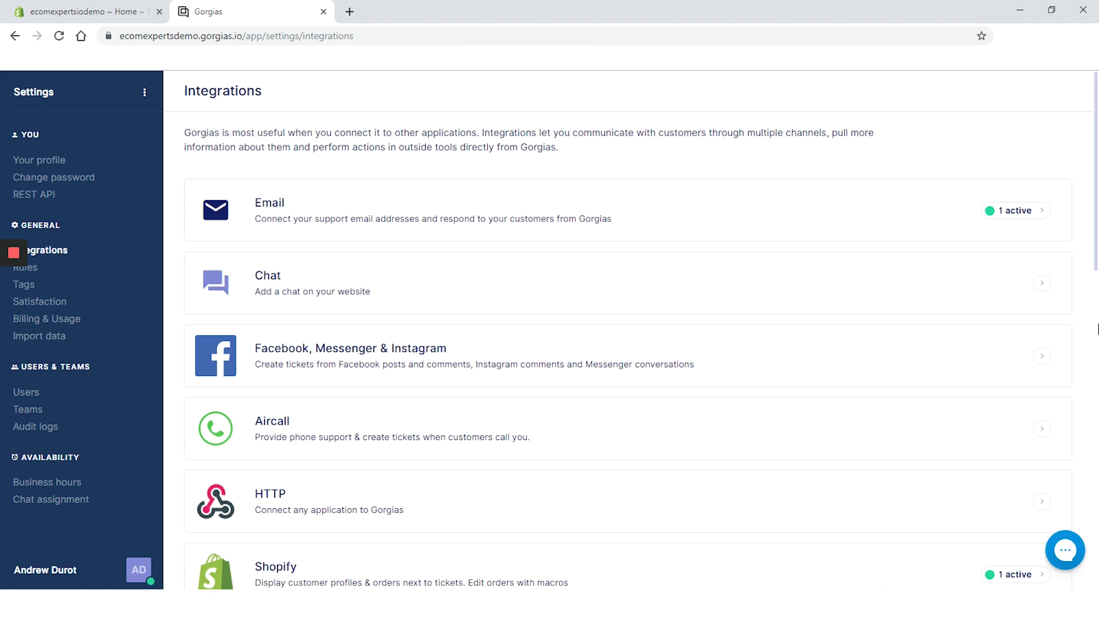
# Start a new Chat integration and place the cursor in the Chat title field.
pyautogui.click(919, 286)
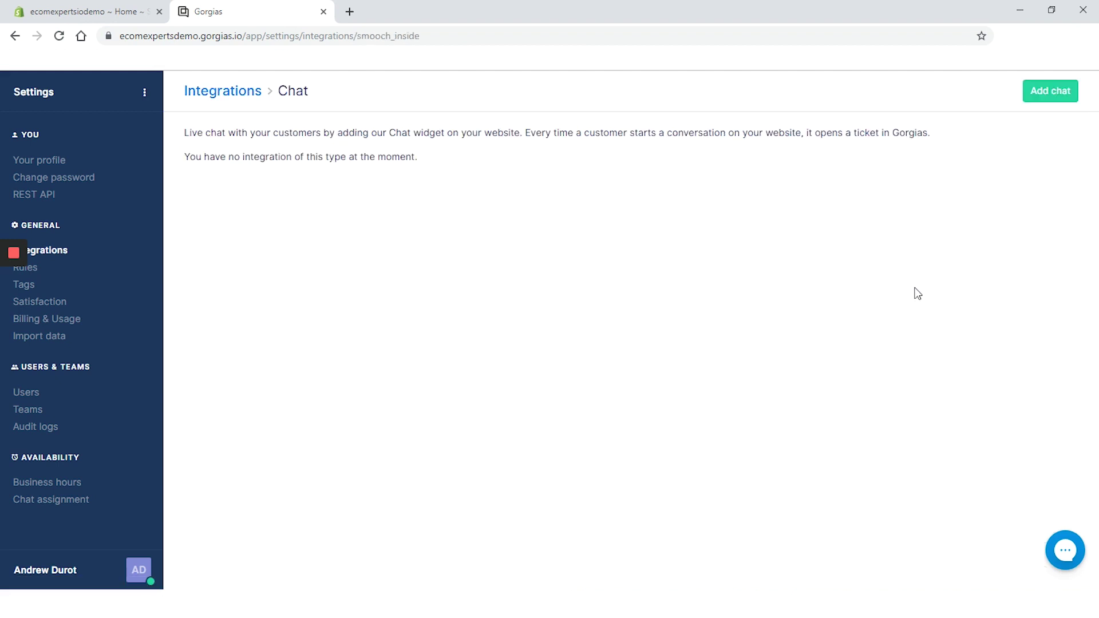
pyautogui.click(1062, 92)
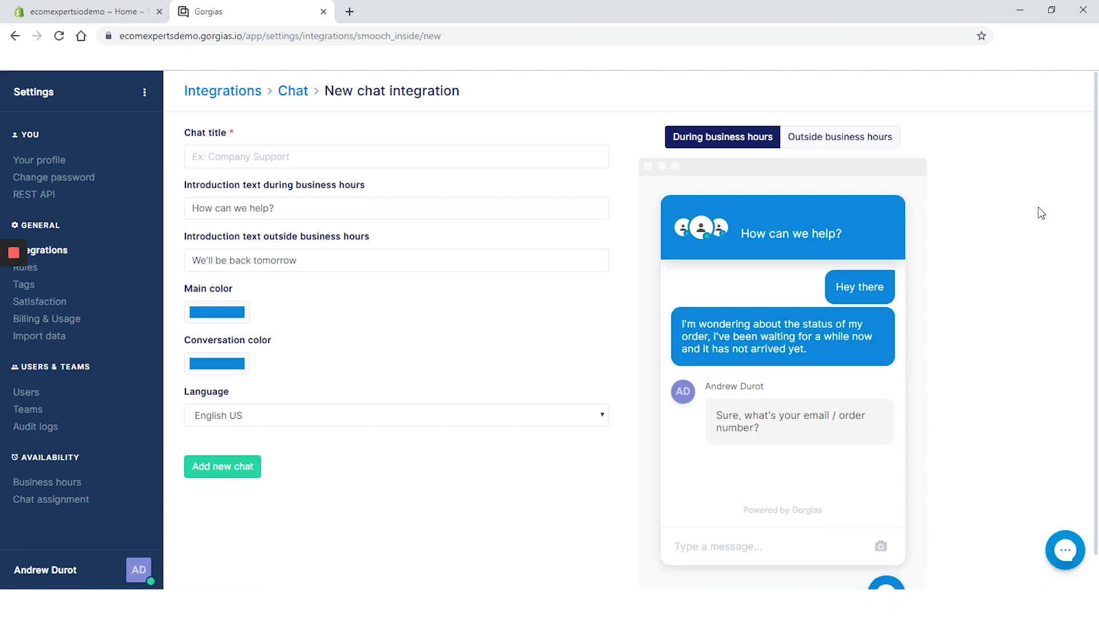
pyautogui.click(521, 151)
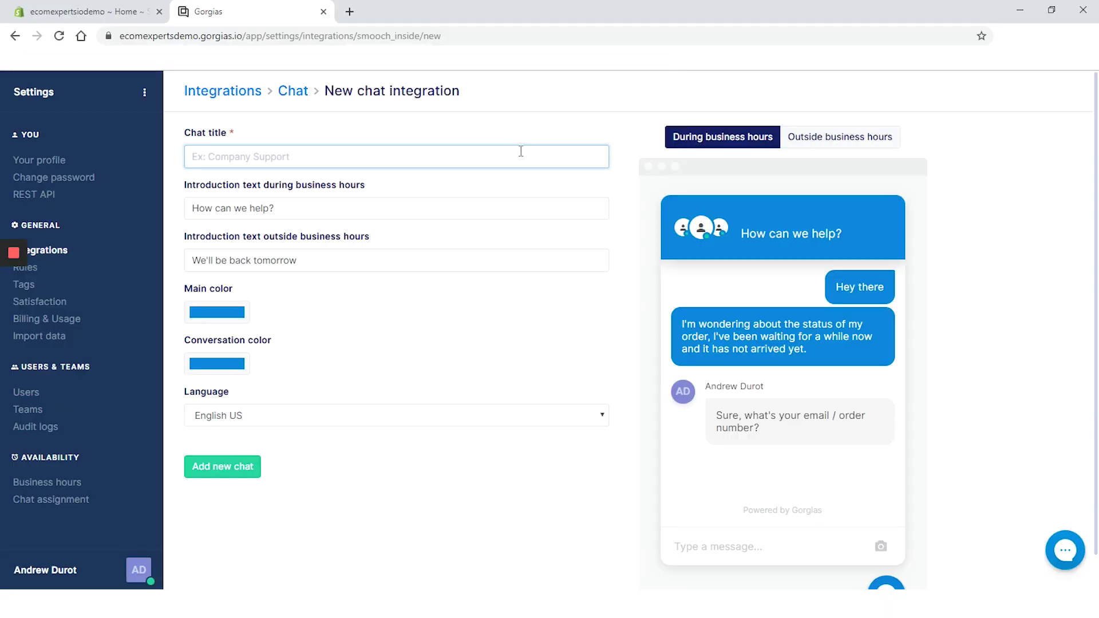
# Title the chat 'EcomExperts.io Customer Support' and preview it outside and during business hours.
pyautogui.write('EcomExperts.io Customer Support')
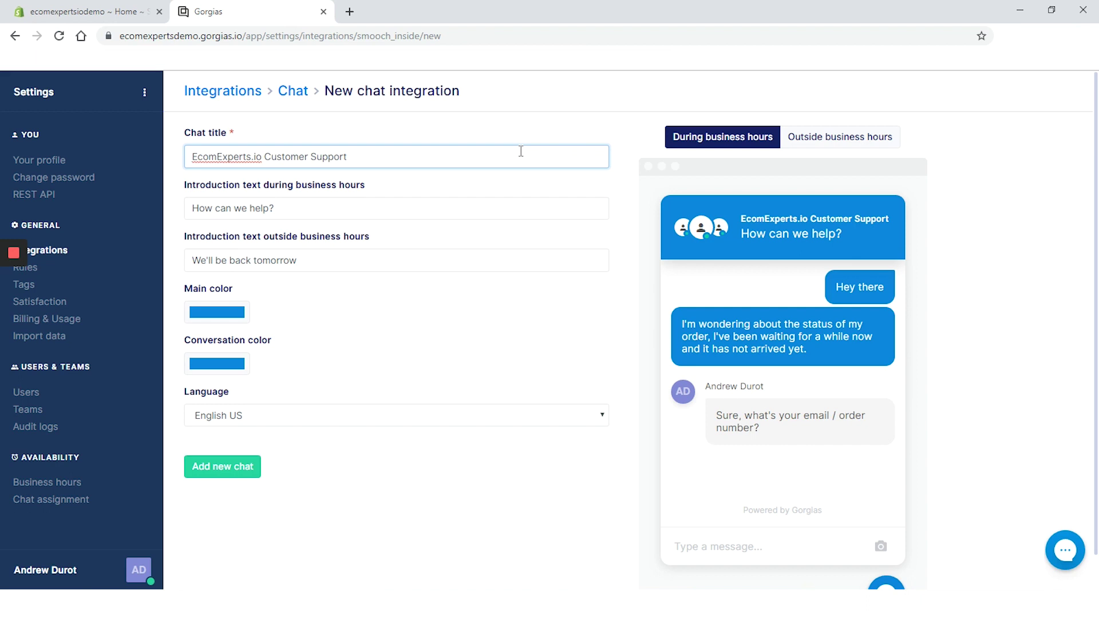
pyautogui.click(840, 138)
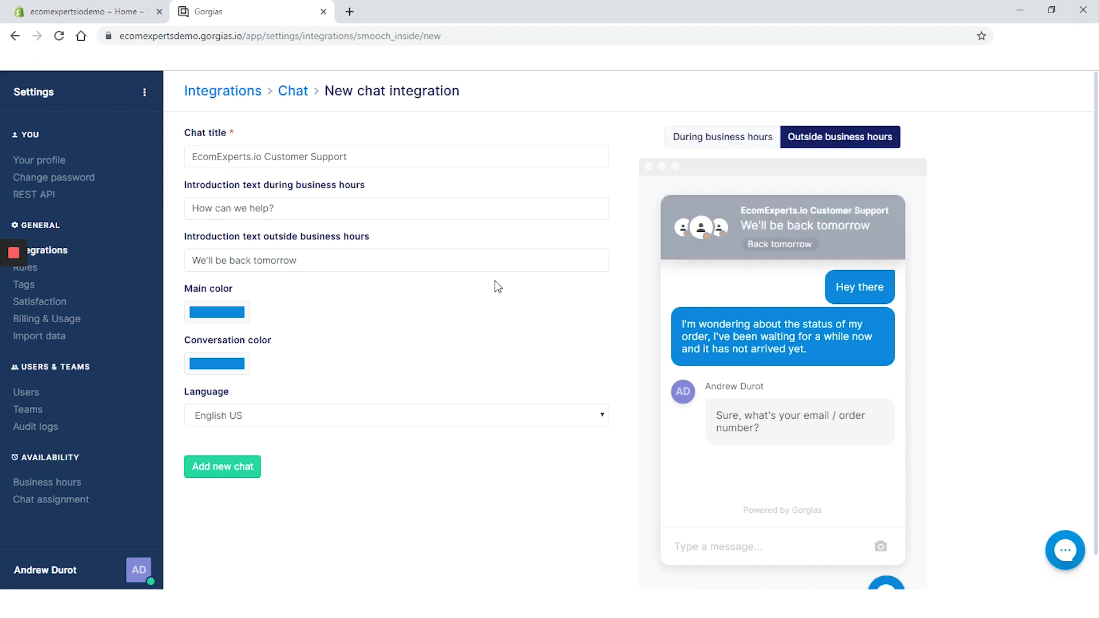
pyautogui.click(688, 139)
# Set the intro texts to 'Need Help? We are here to help you!' and 'Sorry, we are currently out of the office!'.
pyautogui.tripleClick(355, 216)
pyautogui.write('Need Help? ')
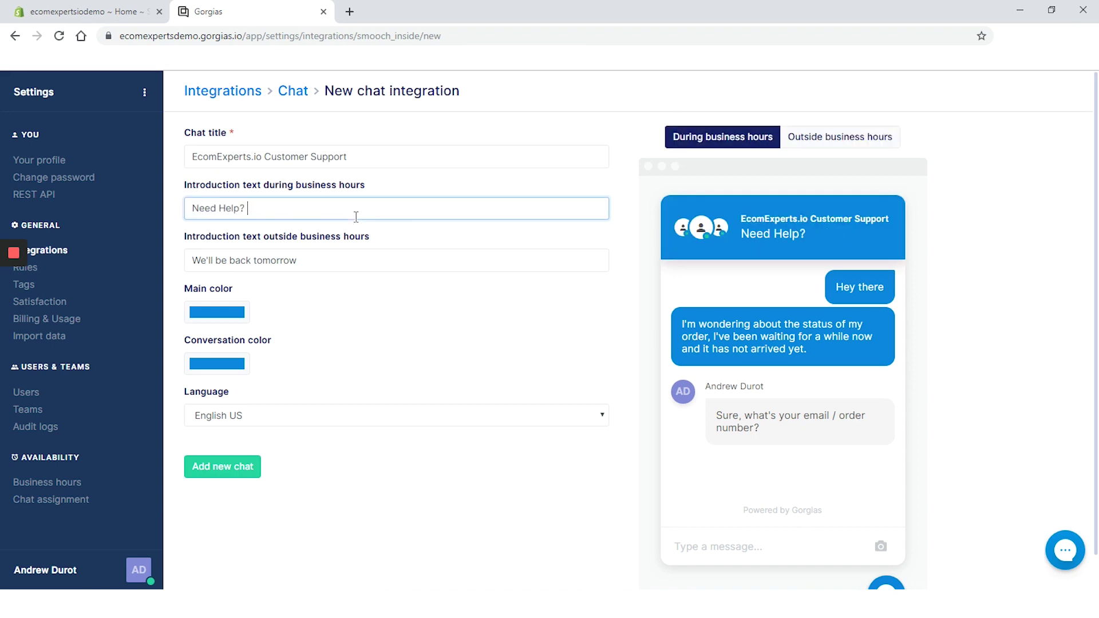
pyautogui.write('We are here to help you!')
pyautogui.doubleClick(353, 254)
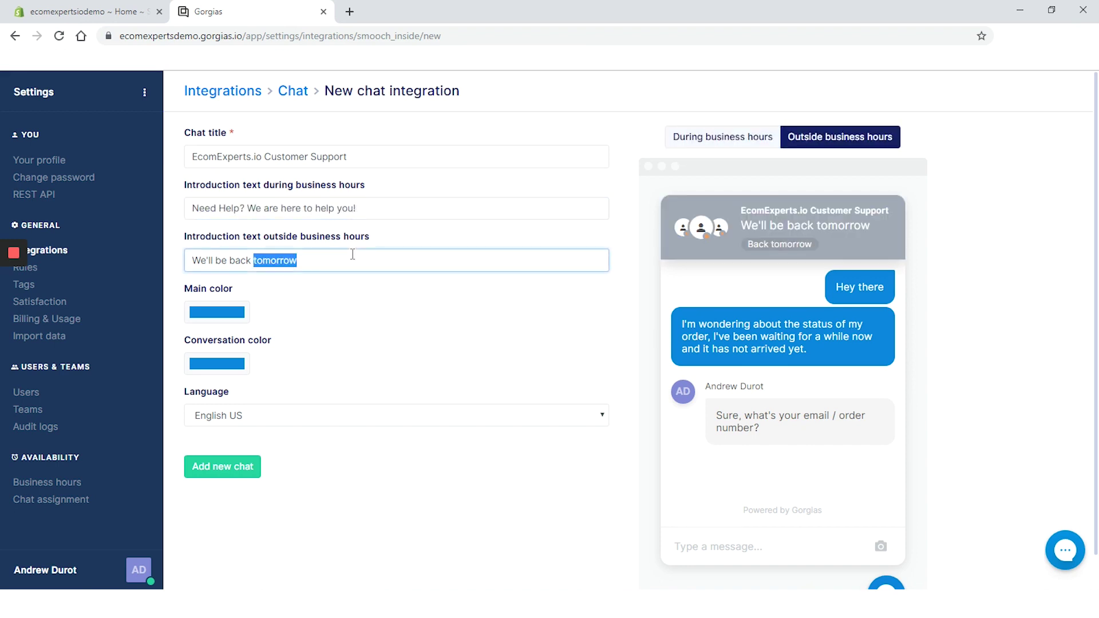
pyautogui.tripleClick(352, 254)
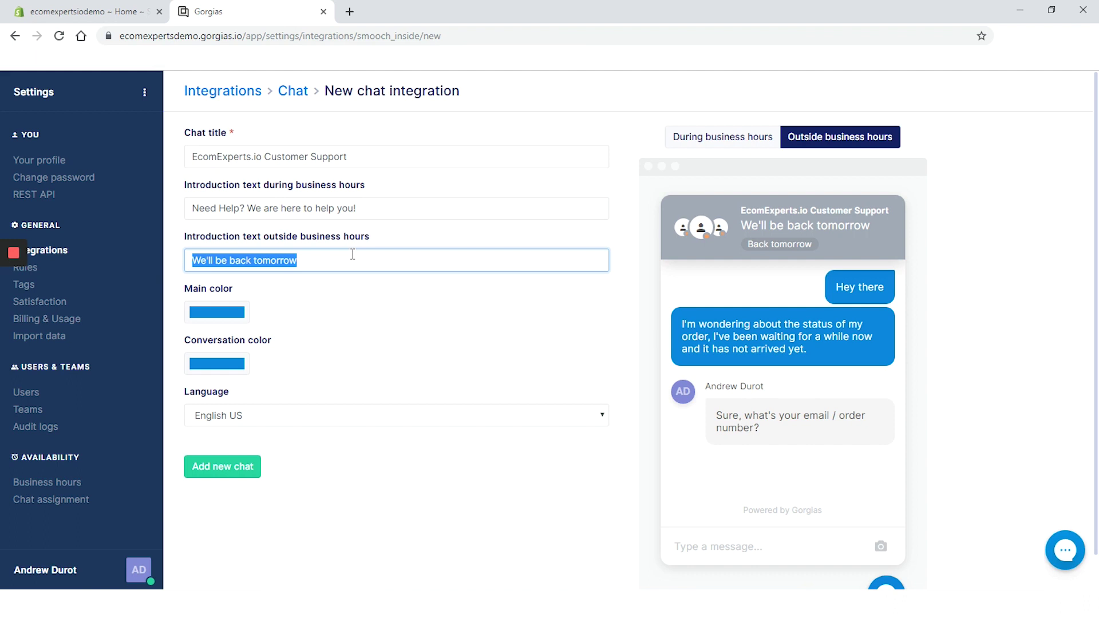
pyautogui.write('Sorry, we are currently o')
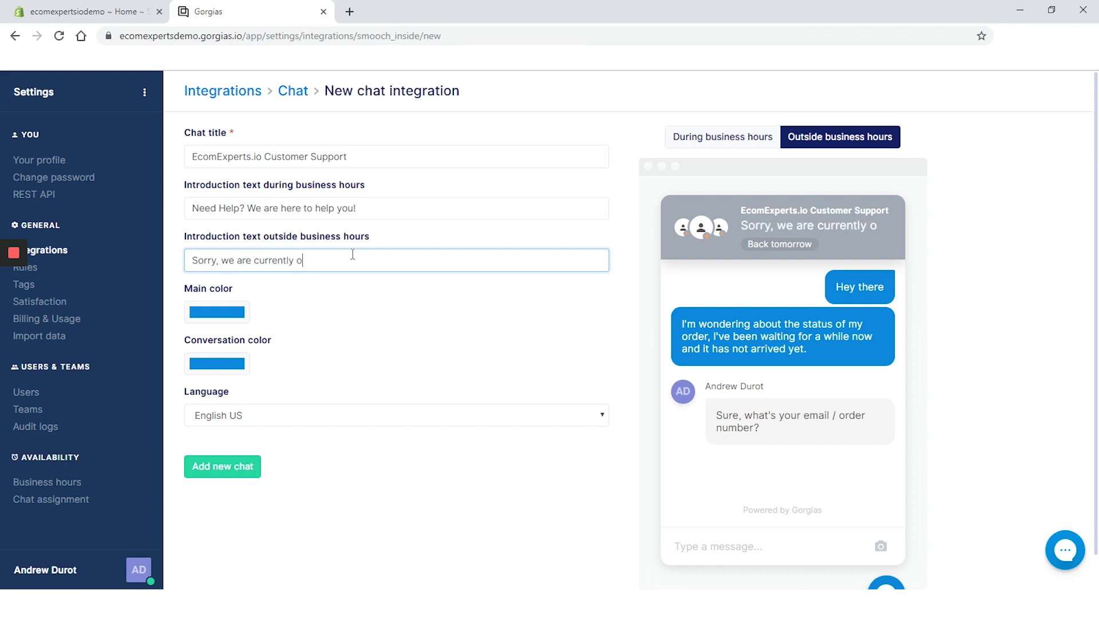
pyautogui.write('ut of the office!')
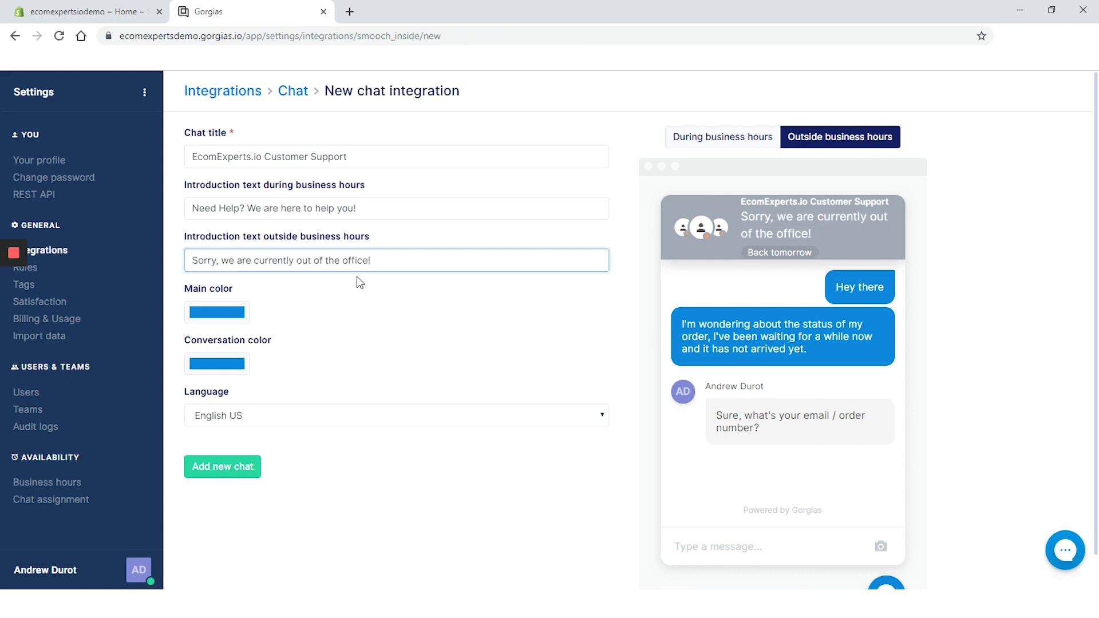
pyautogui.click(438, 347)
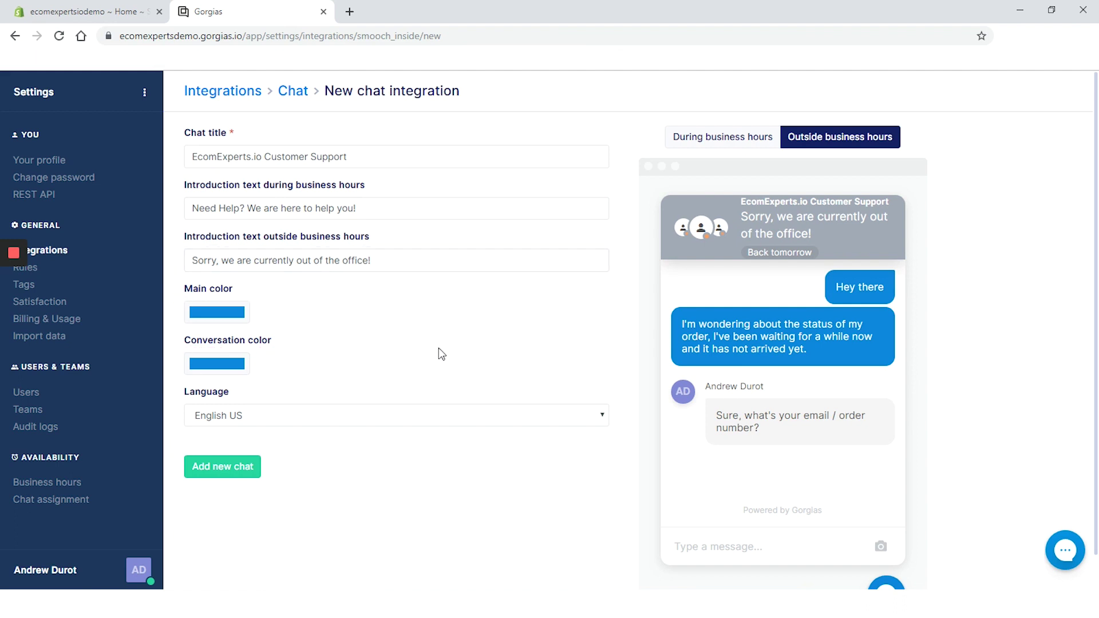
# Choose English US as the chat language and create the chat integration.
pyautogui.click(467, 416)
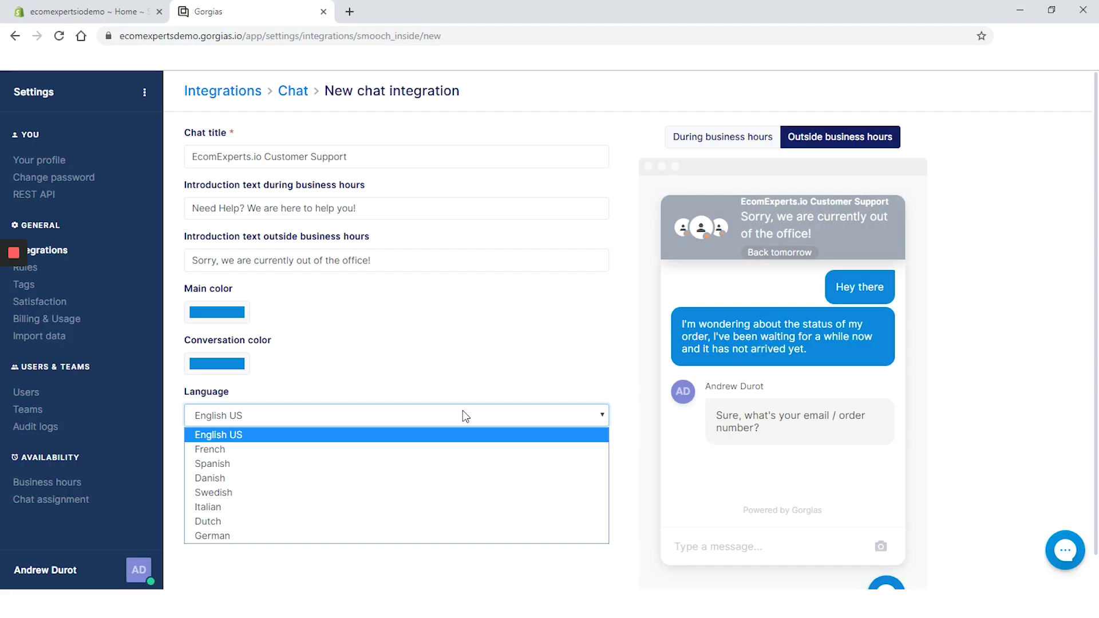
pyautogui.click(456, 435)
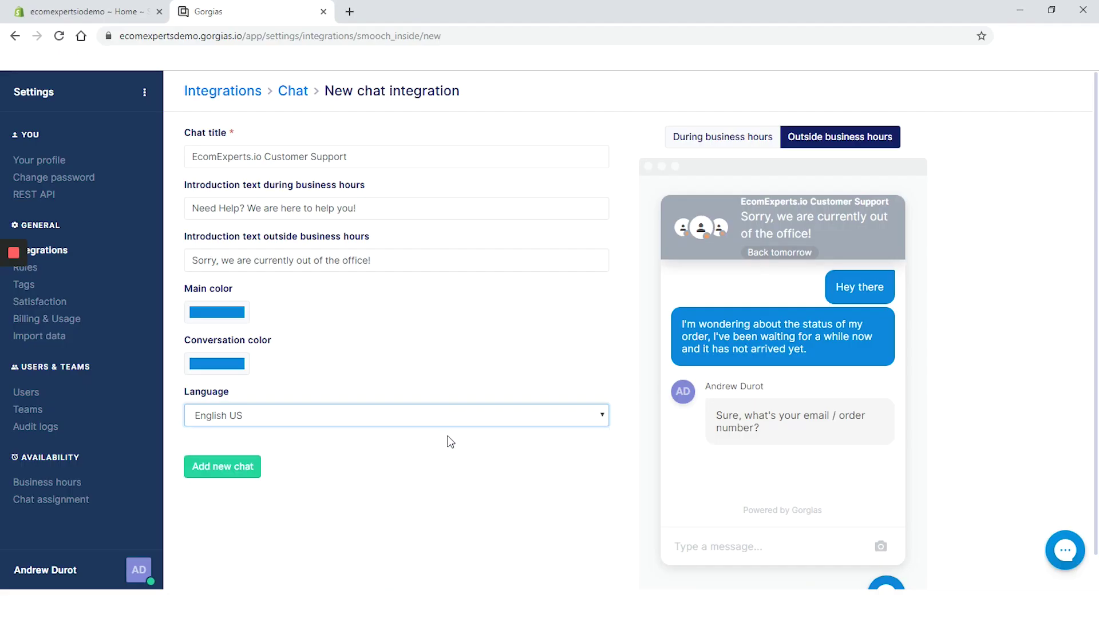
pyautogui.click(250, 466)
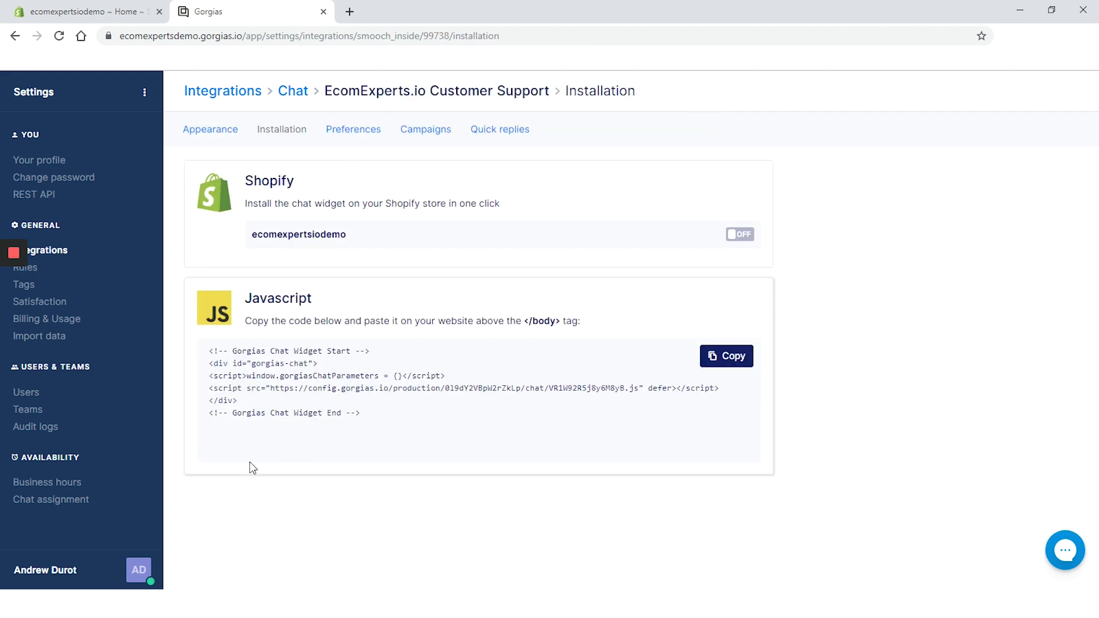
# Switch the chat widget ON for the ecomexpertsiodemo Shopify store and go to Preferences.
pyautogui.click(742, 235)
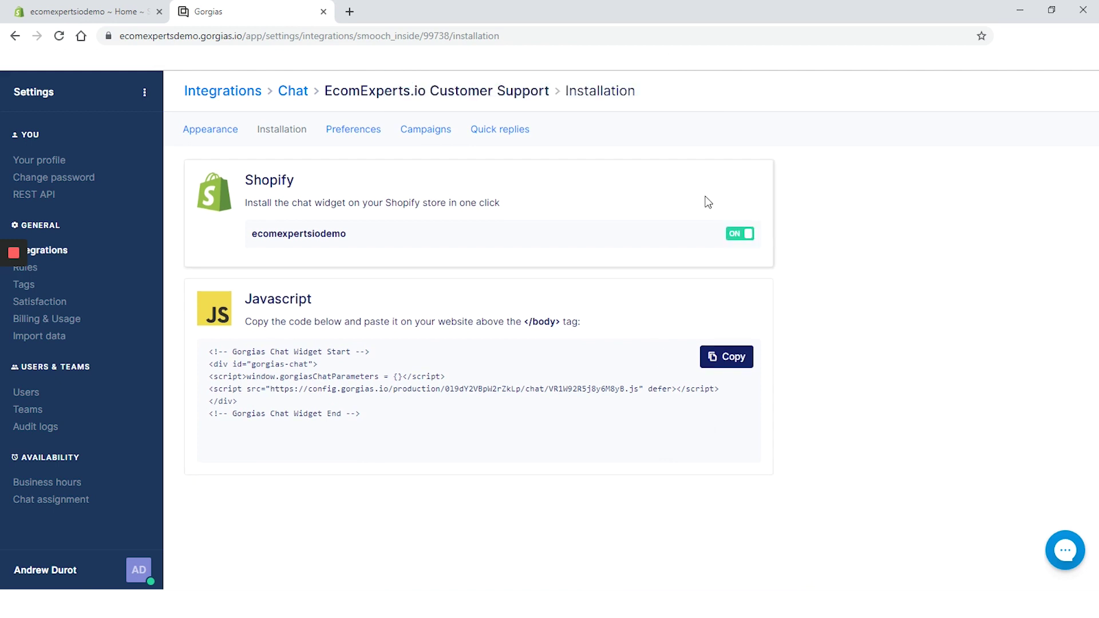
pyautogui.click(368, 134)
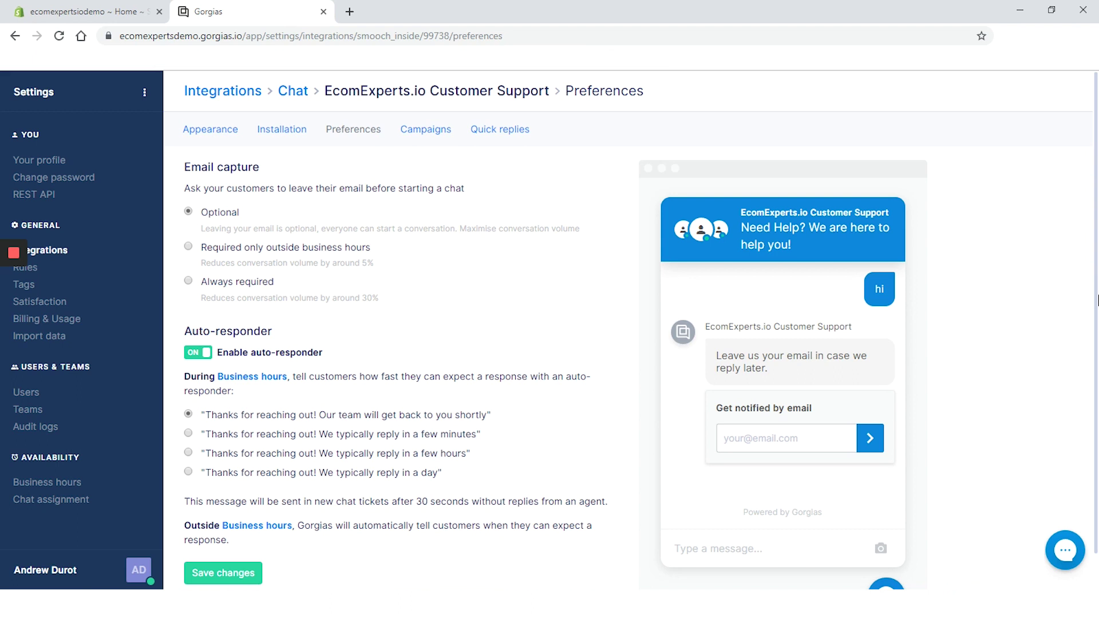
# Keep the 'Our team will get back to you shortly' auto-reply, save, and view Campaigns.
pyautogui.scroll(-2, 1097, 300)
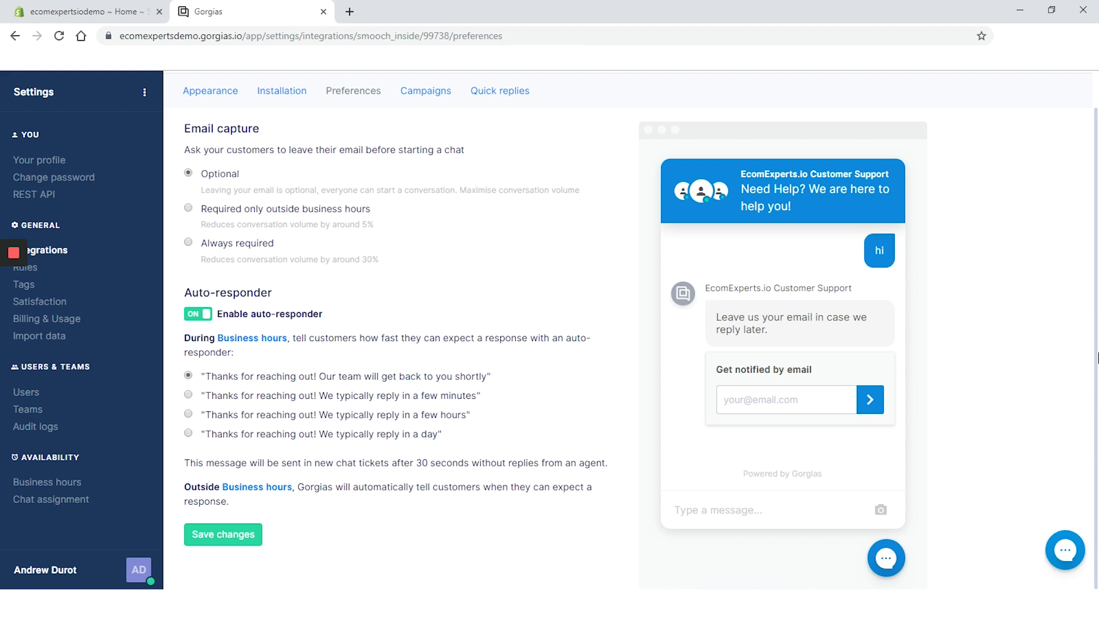
pyautogui.click(452, 400)
pyautogui.click(446, 380)
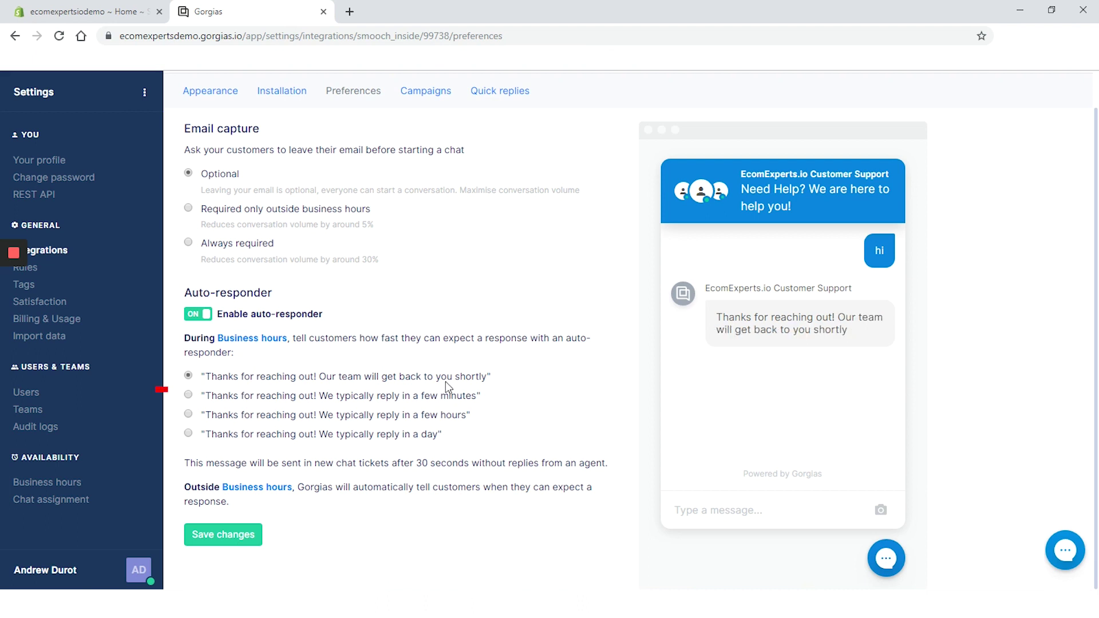
pyautogui.click(223, 534)
pyautogui.scroll(1, 490, 227)
pyautogui.click(433, 134)
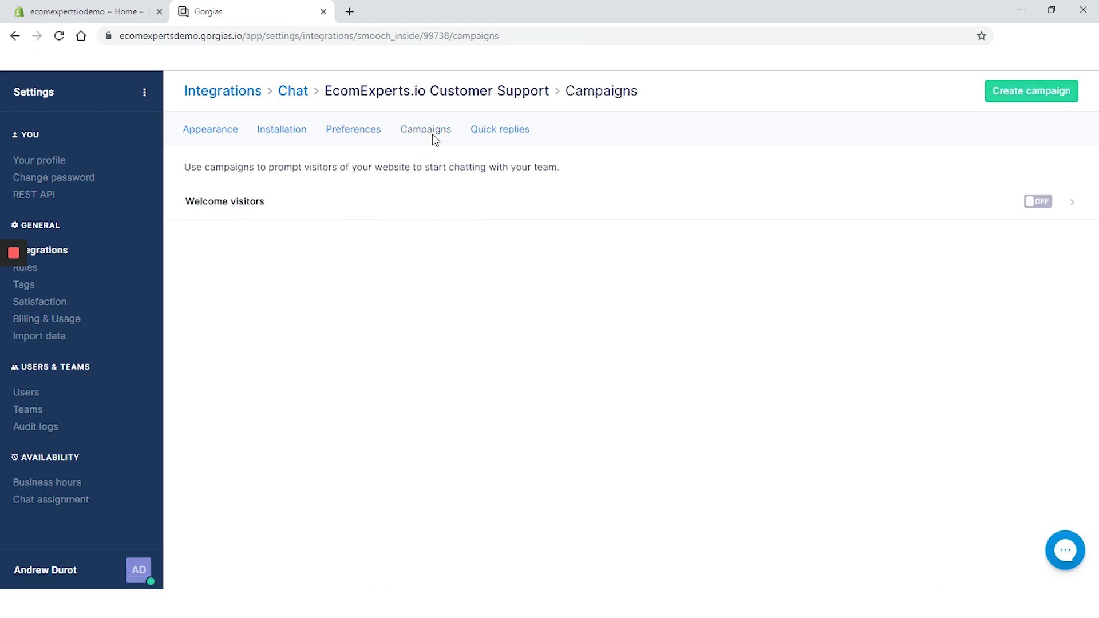
# Look at the chat's quick replies, then go back to the Integrations overview.
pyautogui.click(511, 134)
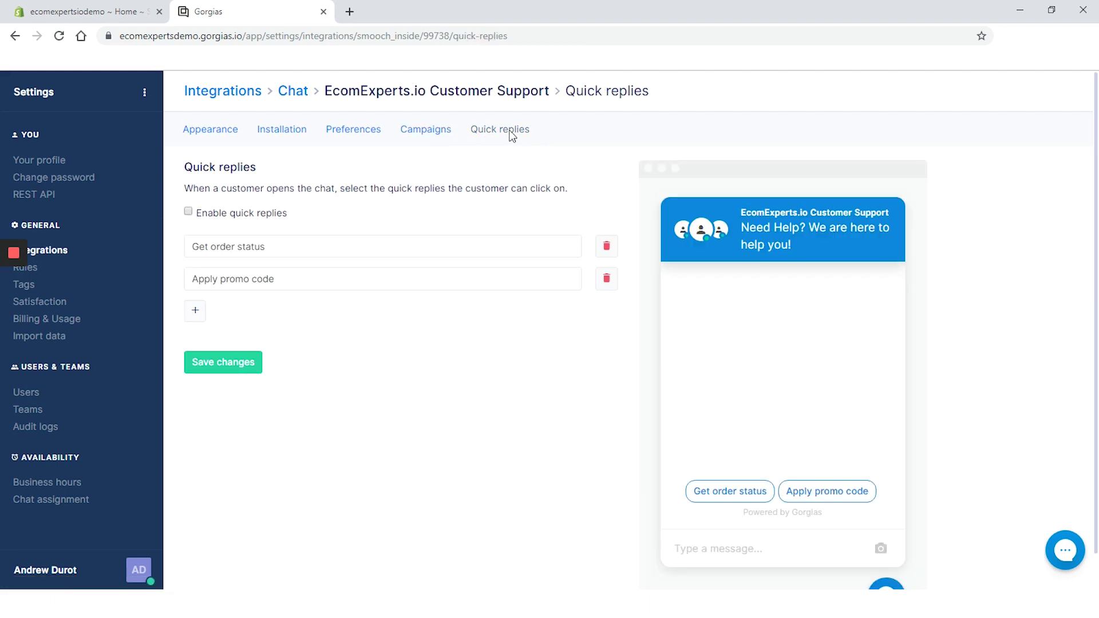
pyautogui.click(26, 253)
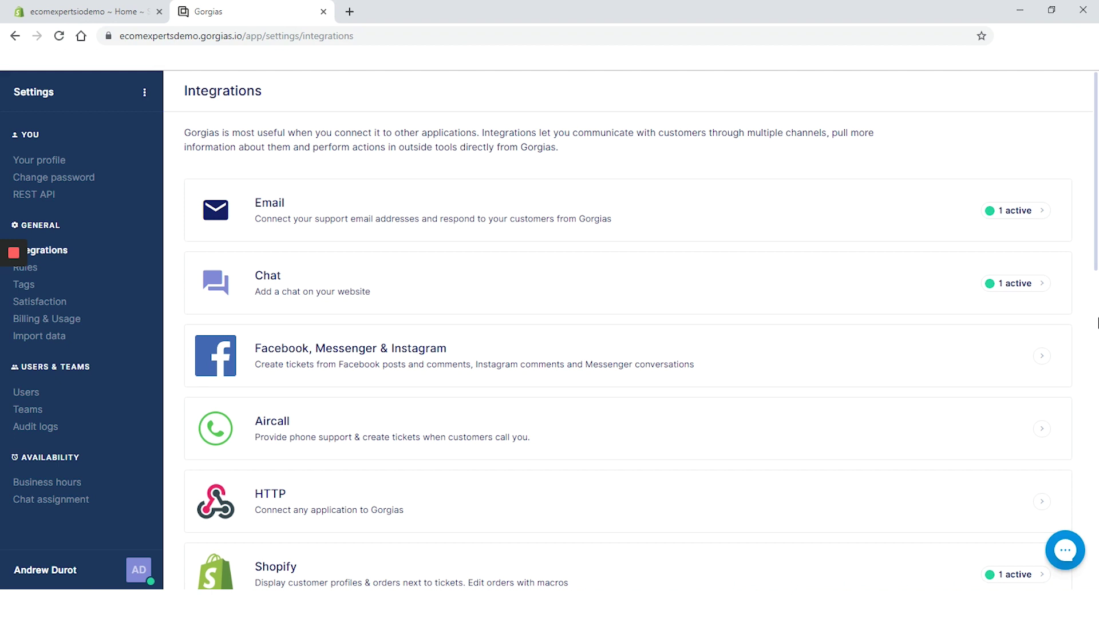
# Log in with Facebook and switch the Ecom Experts page ON for Facebook, Messenger & Instagram.
pyautogui.click(738, 371)
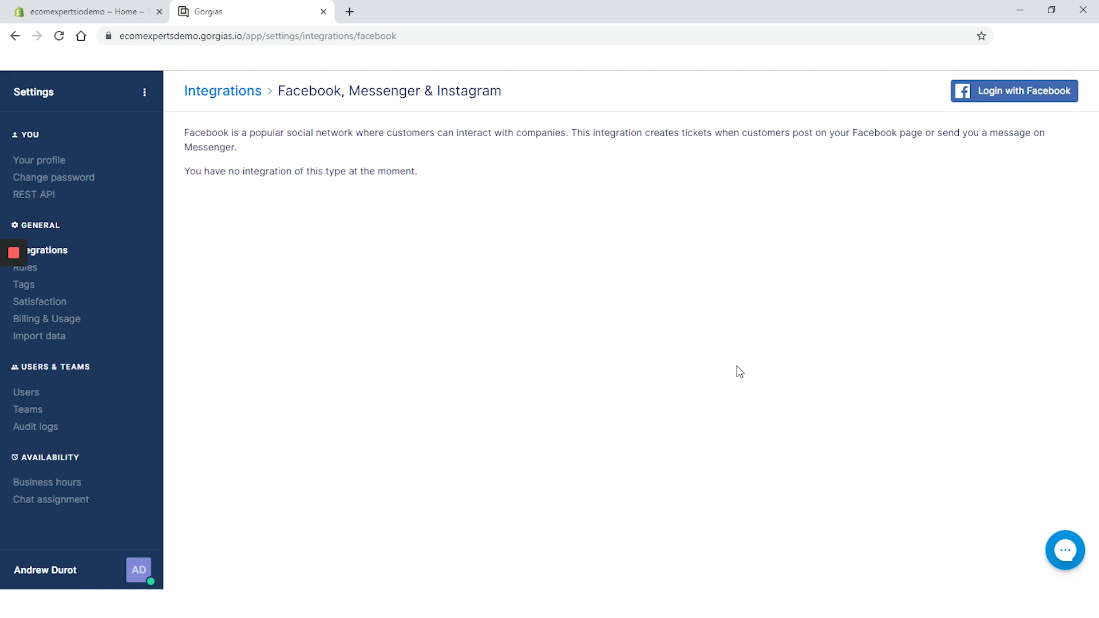
pyautogui.click(1042, 103)
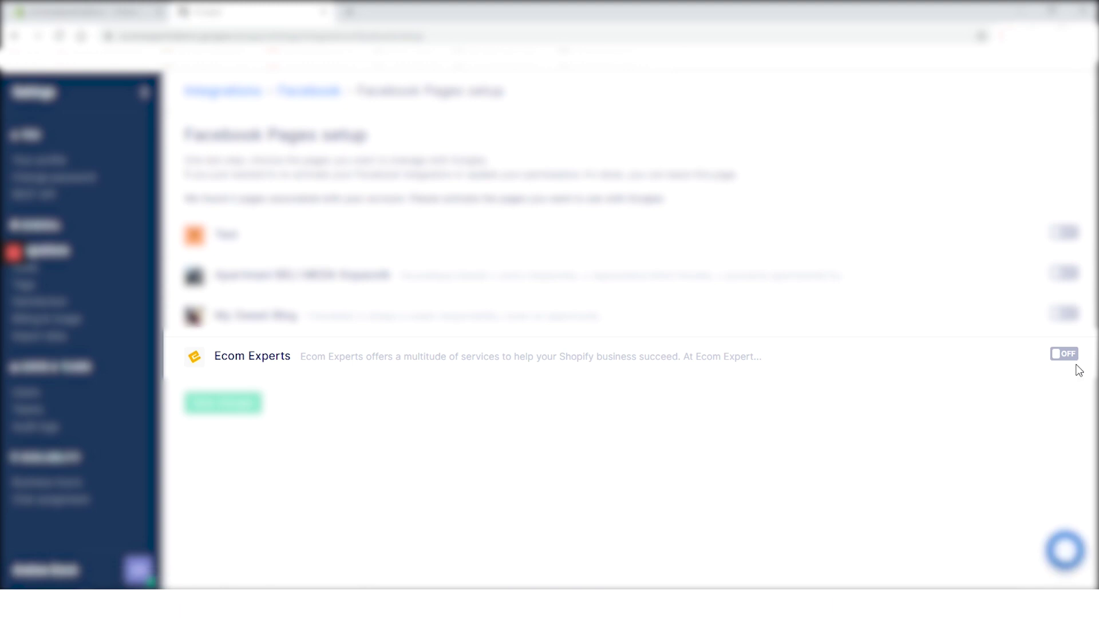
pyautogui.click(1069, 355)
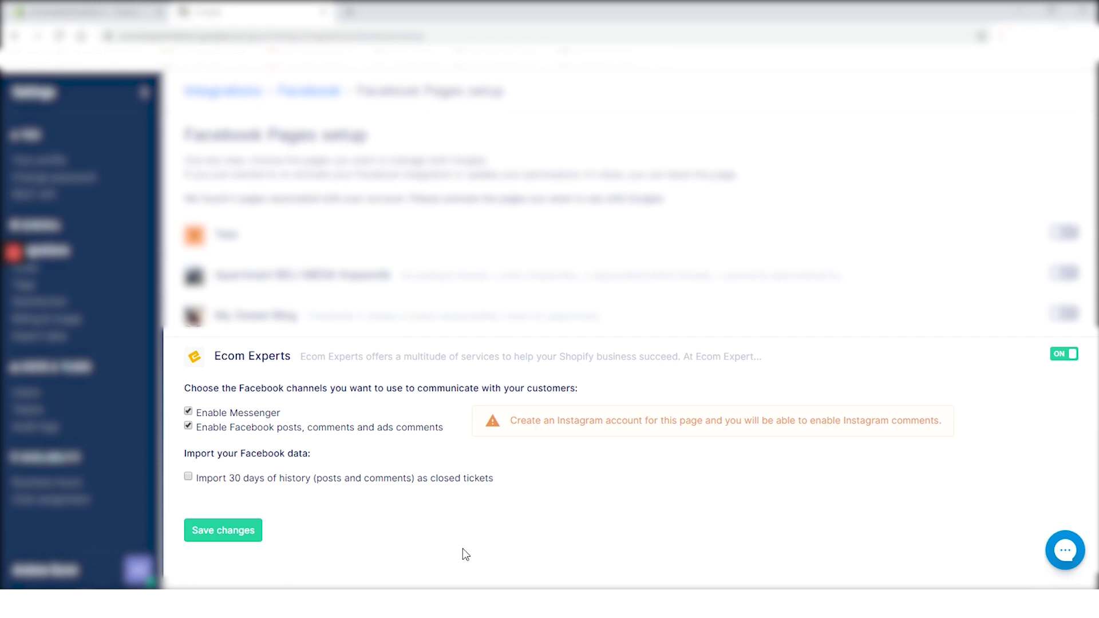
pyautogui.click(247, 531)
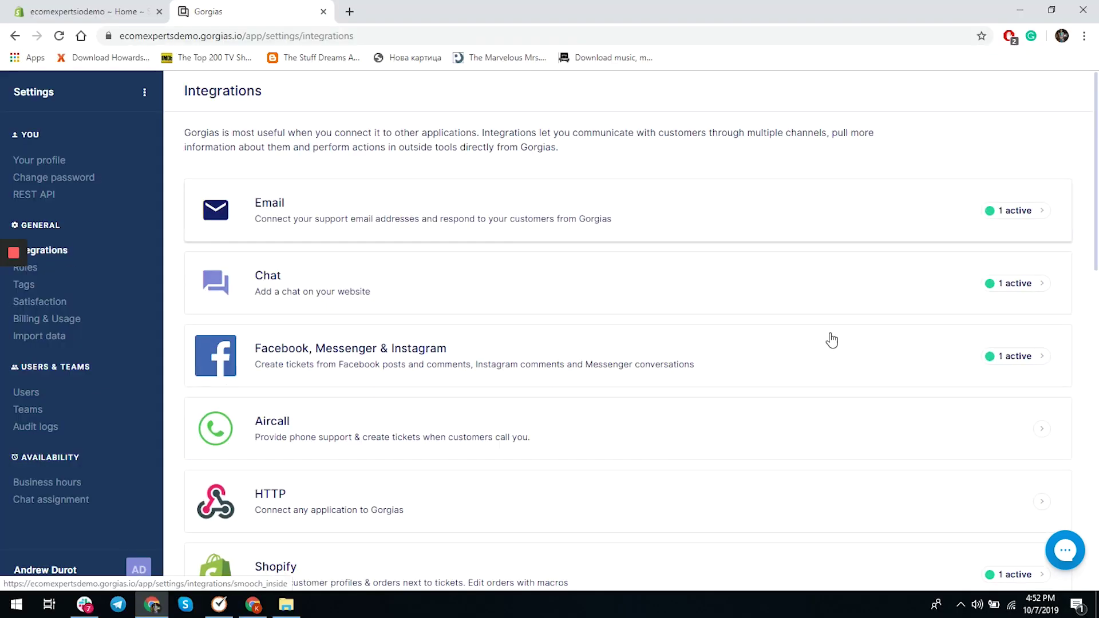
pyautogui.scroll(-2, 1073, 321)
pyautogui.scroll(-3, 1072, 322)
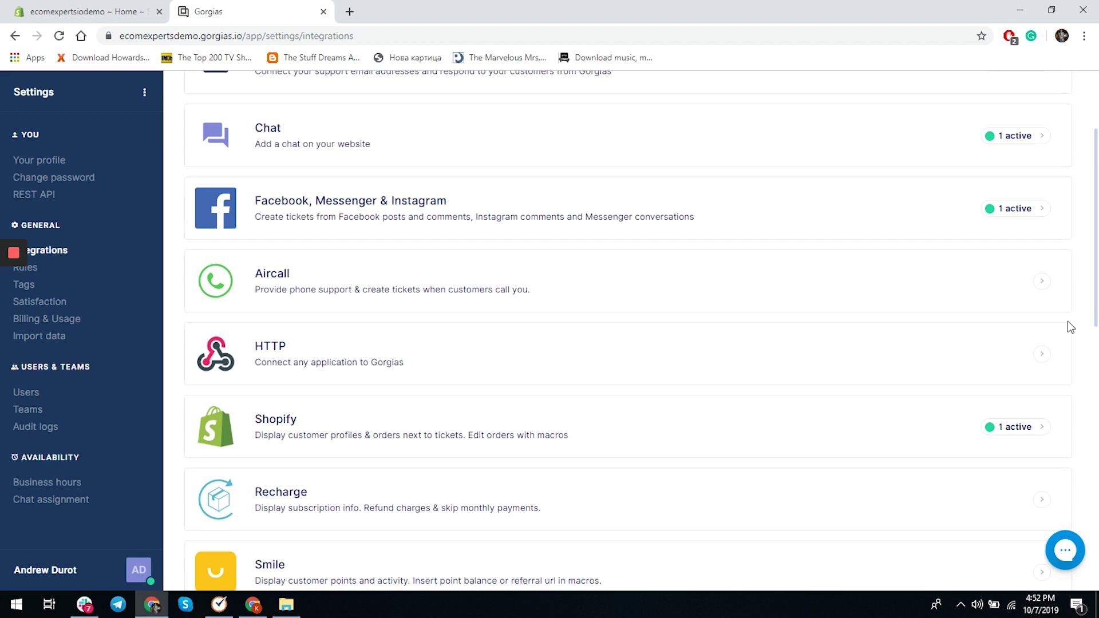
pyautogui.scroll(-3, 1086, 362)
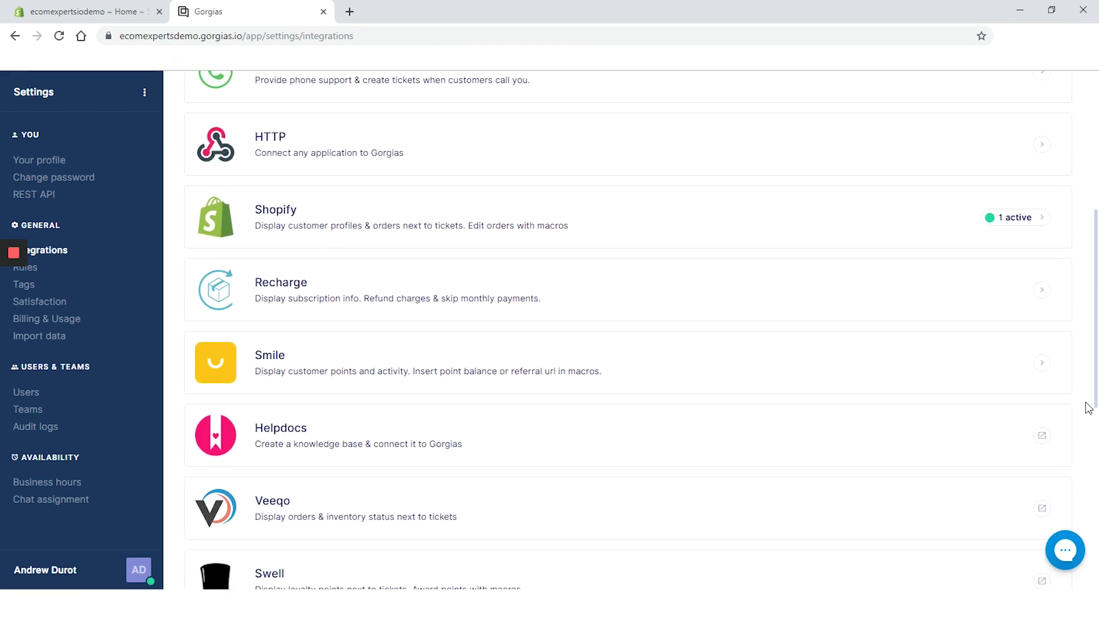
pyautogui.moveTo(1089, 405); pyautogui.dragTo(1095, 590)
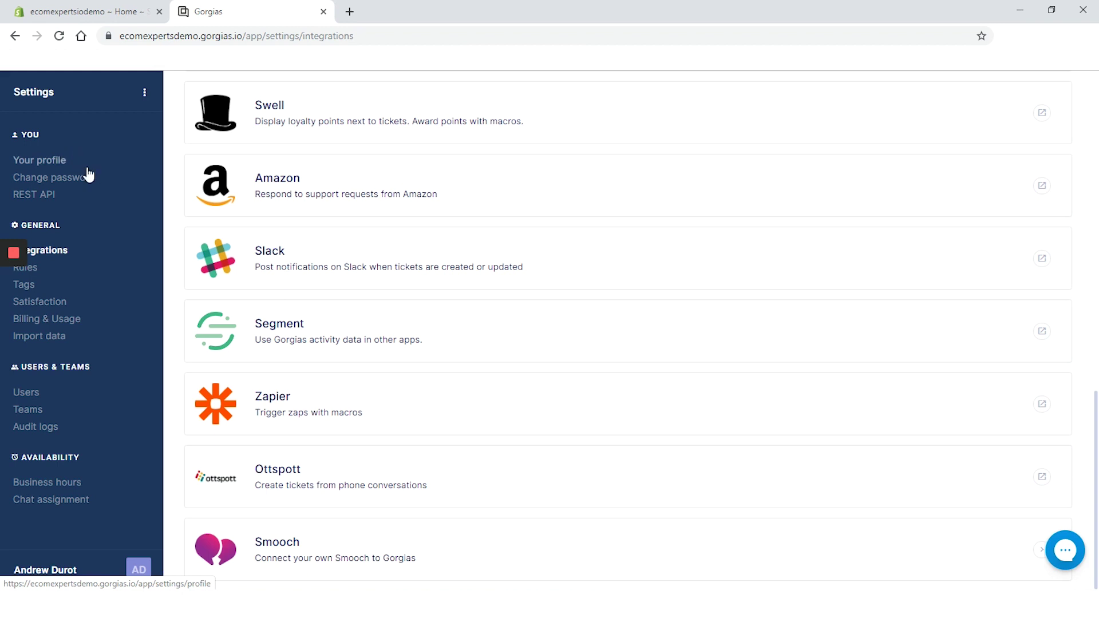
# In Rules, drag 'Notify agents when ticket is assigned' up into second position.
pyautogui.click(118, 267)
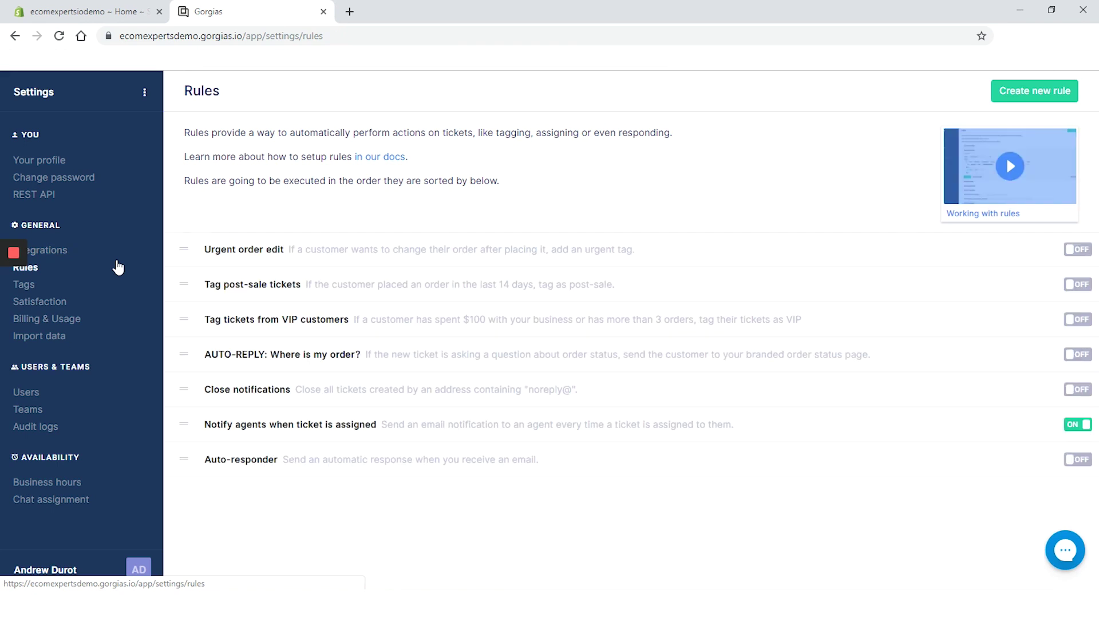
pyautogui.moveTo(269, 356); pyautogui.dragTo(241, 319)
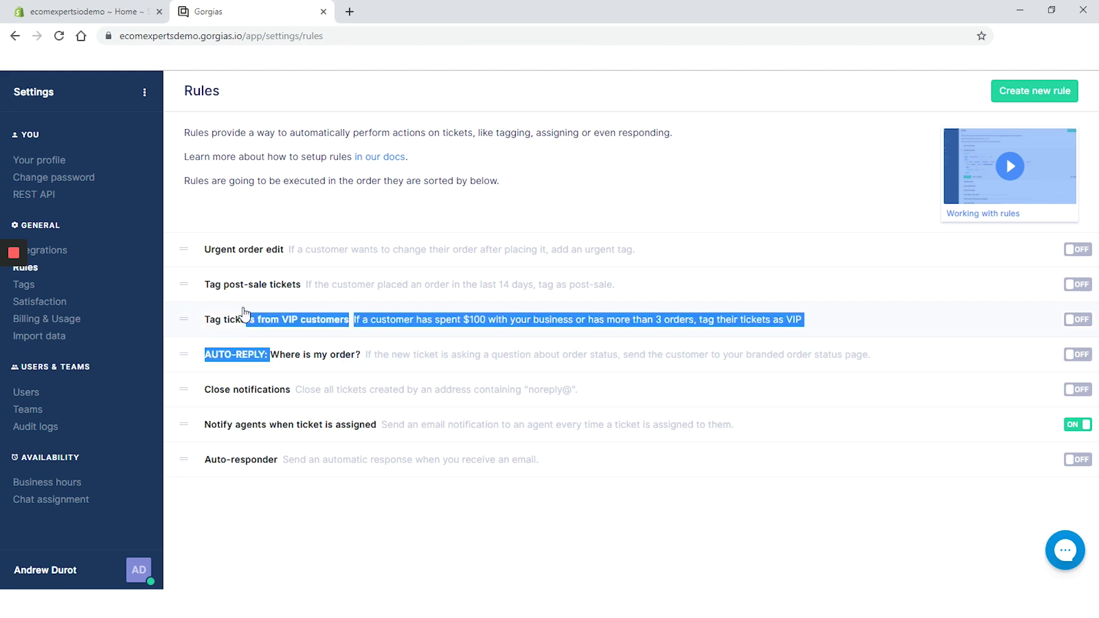
pyautogui.click(358, 534)
pyautogui.moveTo(181, 350); pyautogui.dragTo(217, 281)
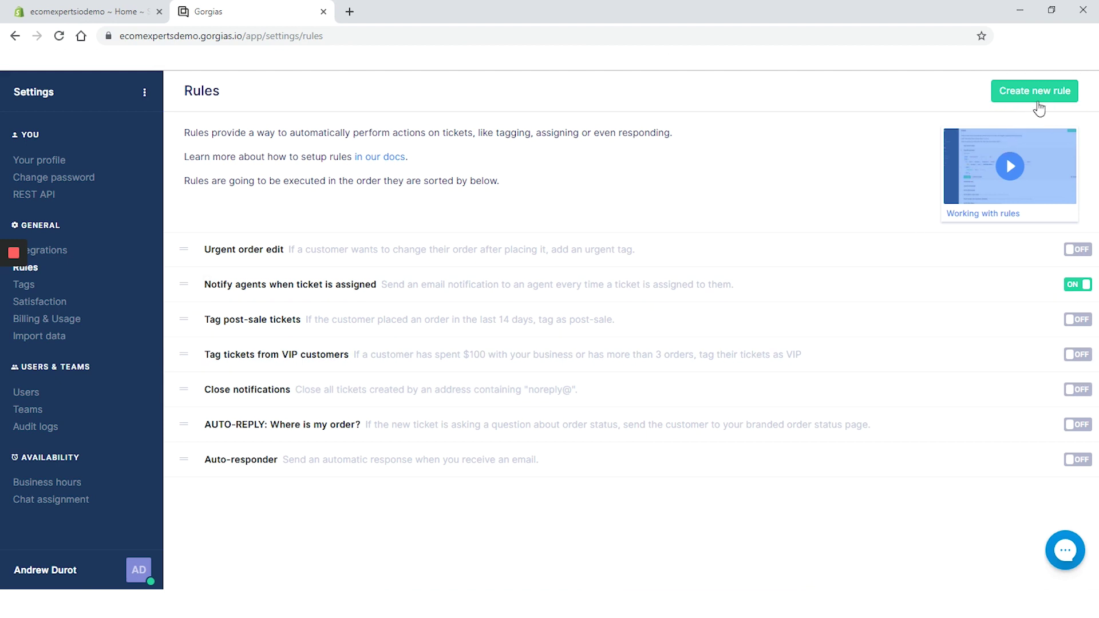
# Show the Manage tags list, starting and then dismissing a new tag form.
pyautogui.click(148, 293)
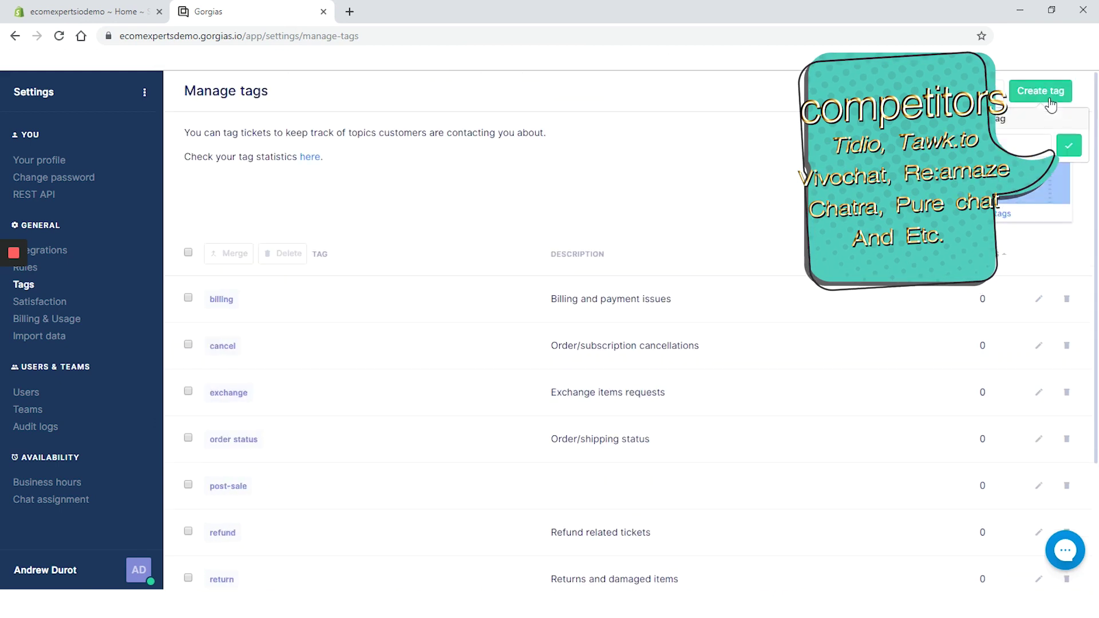
pyautogui.click(1048, 94)
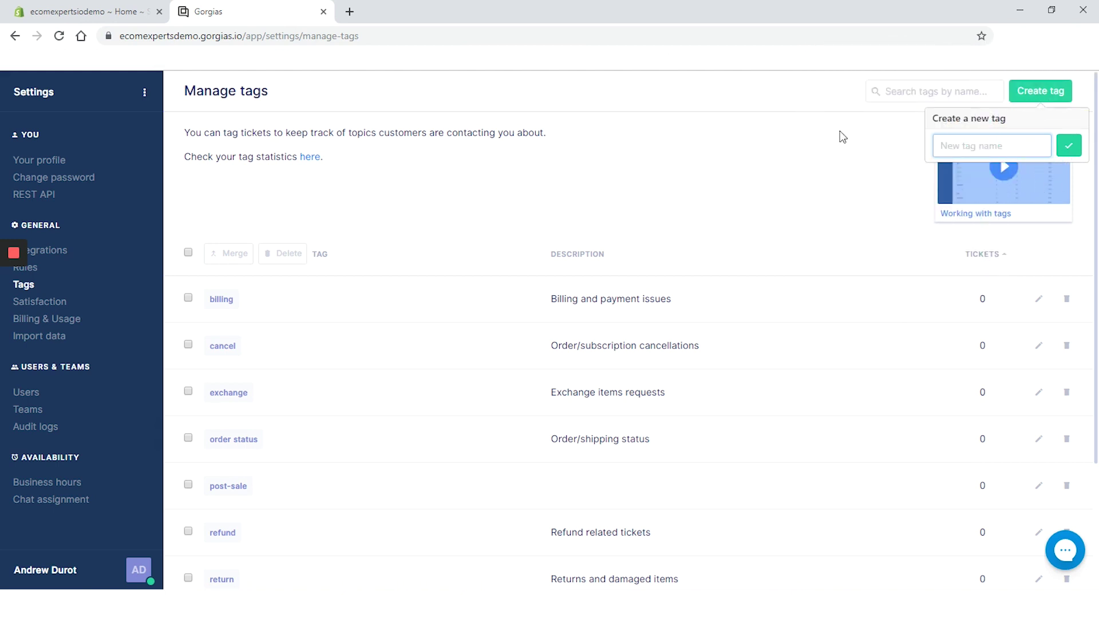
pyautogui.click(828, 139)
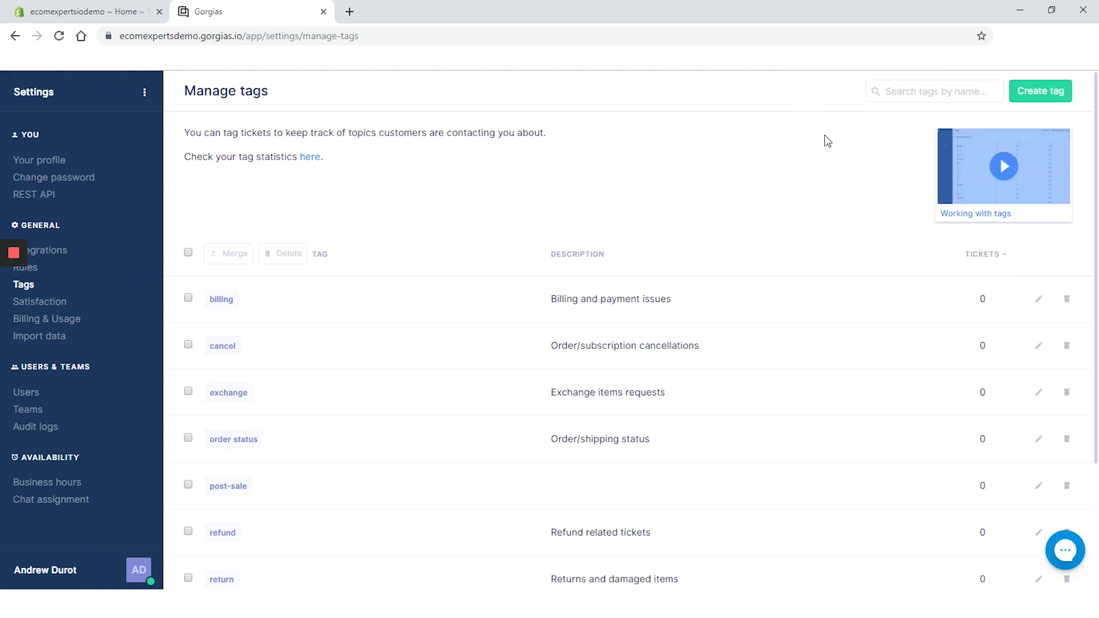
# View the Satisfaction survey settings, then the Billing and usage settings.
pyautogui.click(66, 304)
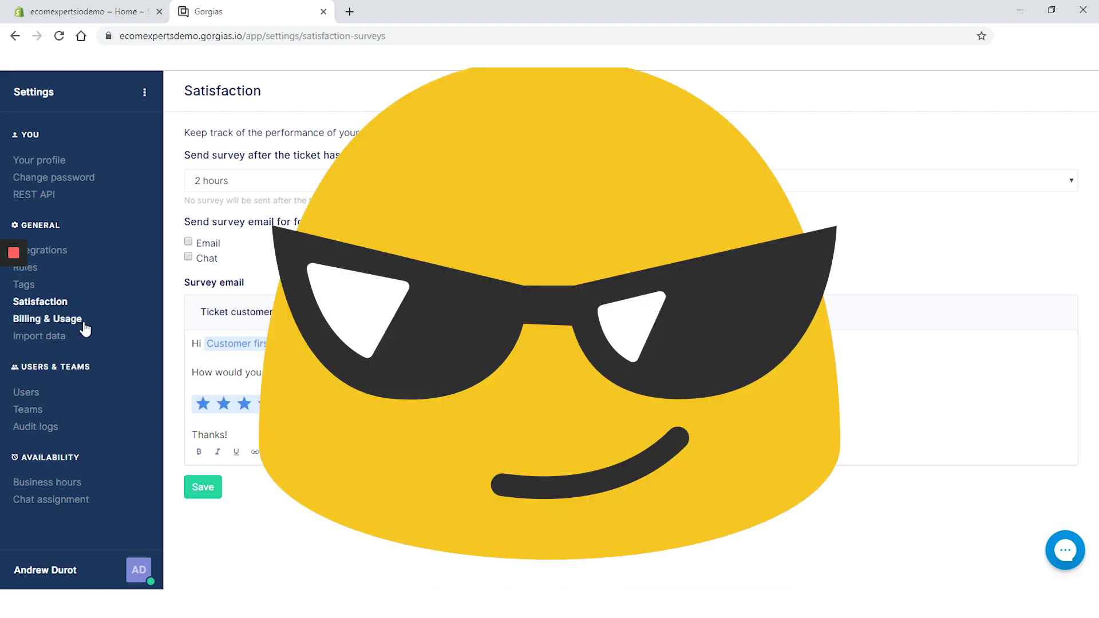
pyautogui.click(82, 325)
# Check the data import settings, then launch the EcomExperts.io Customer Support chat on the storefront.
pyautogui.click(60, 340)
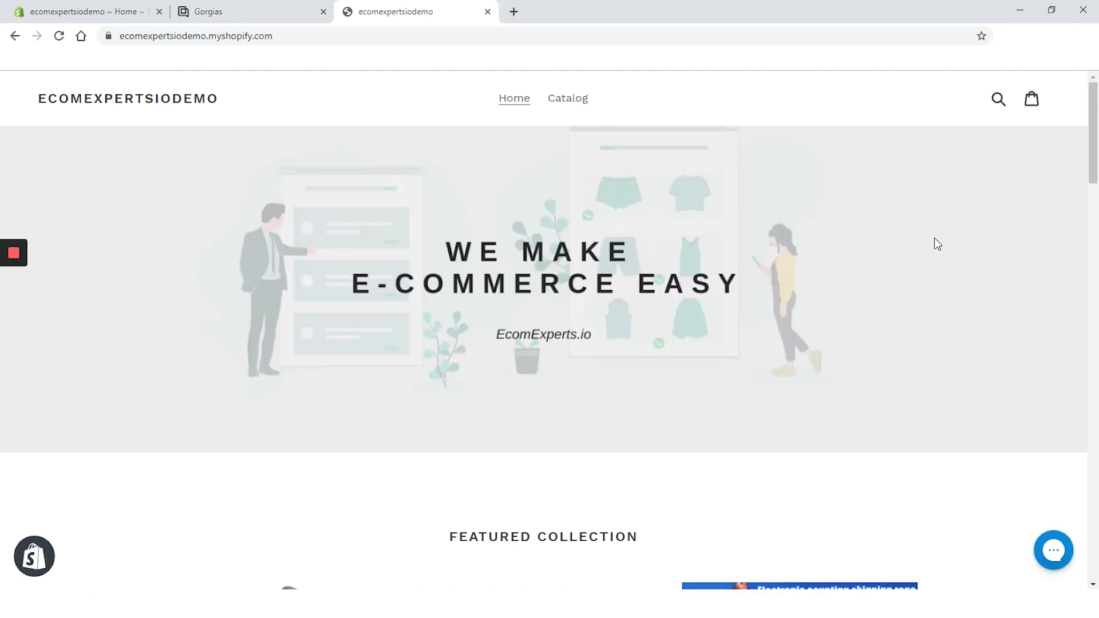
pyautogui.scroll(-6, 934, 240)
pyautogui.click(1043, 547)
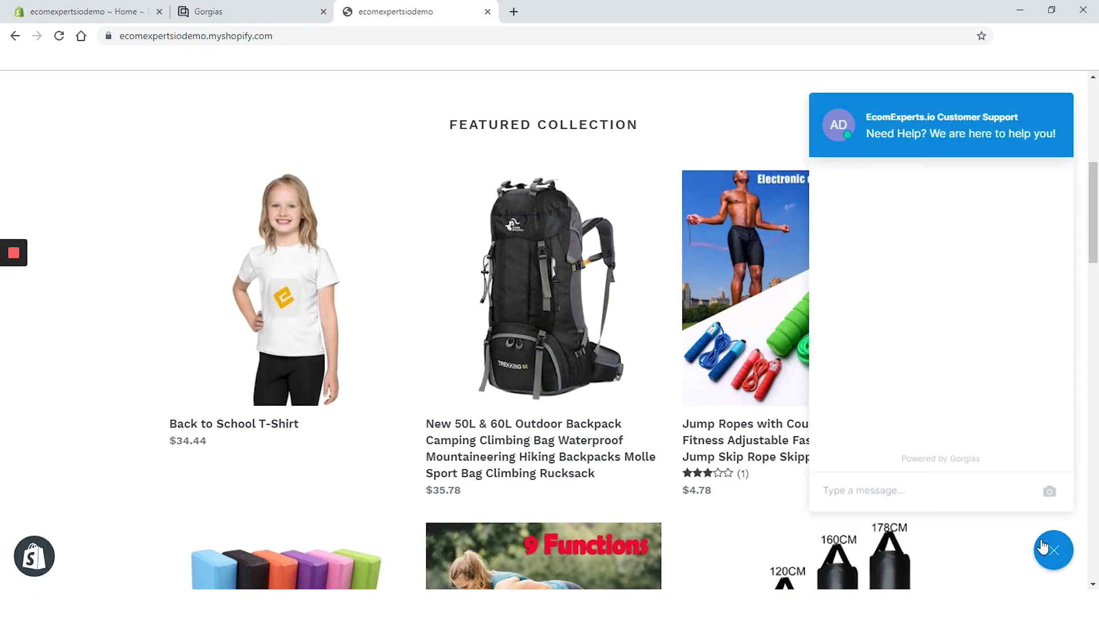